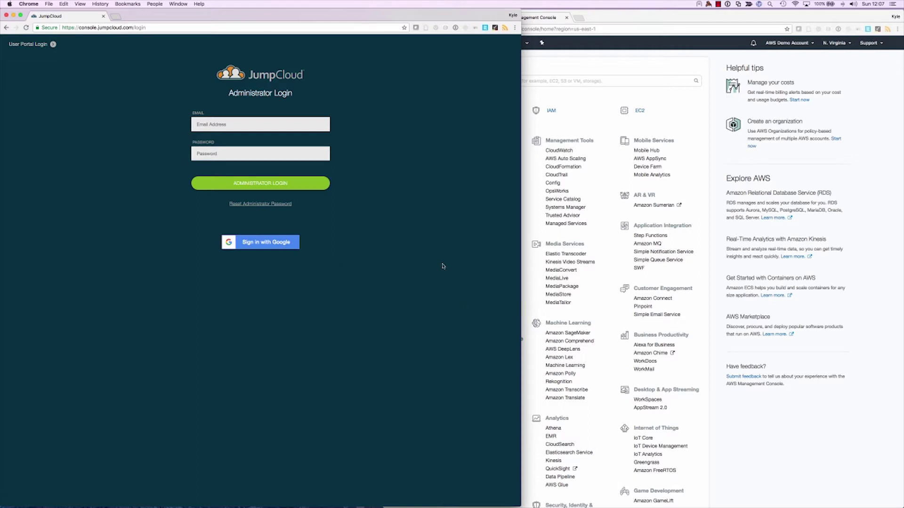
Close the extra IAM tab, sign in with the admin email and password, and show Applications
left_click(673, 113)
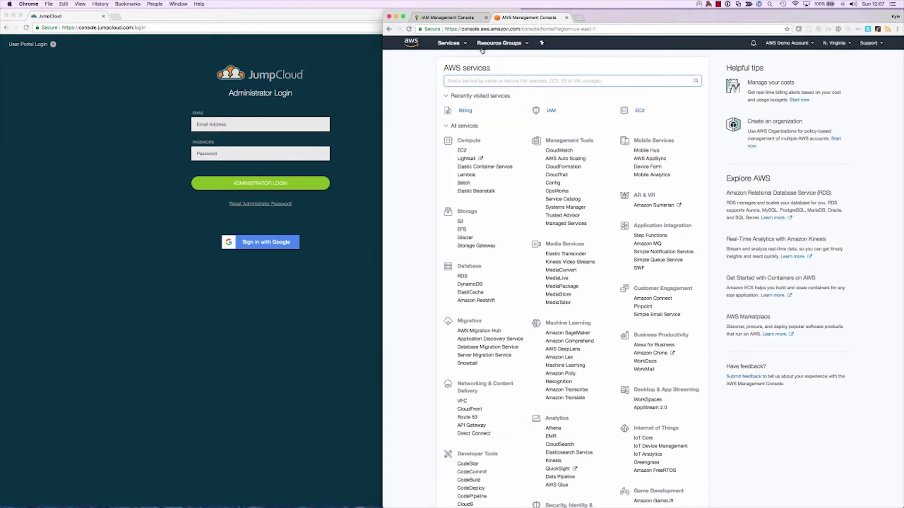
left_click(485, 17)
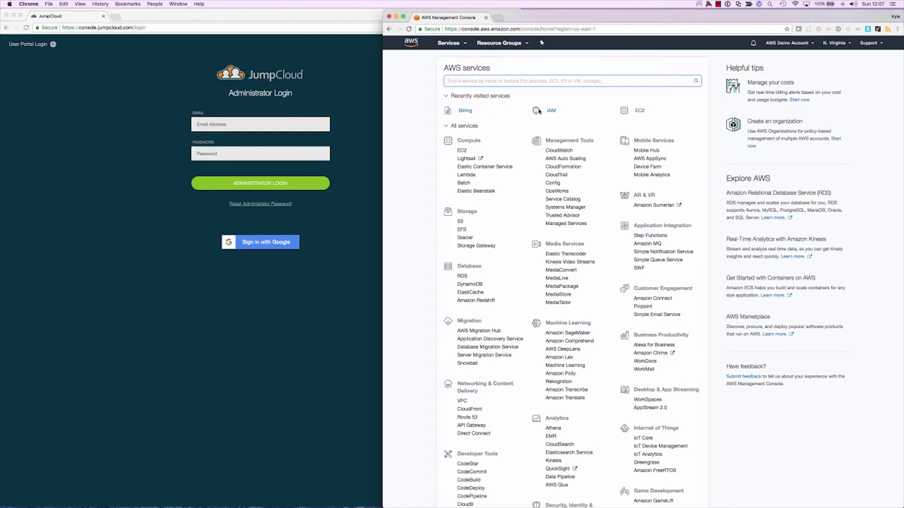
left_click(256, 123)
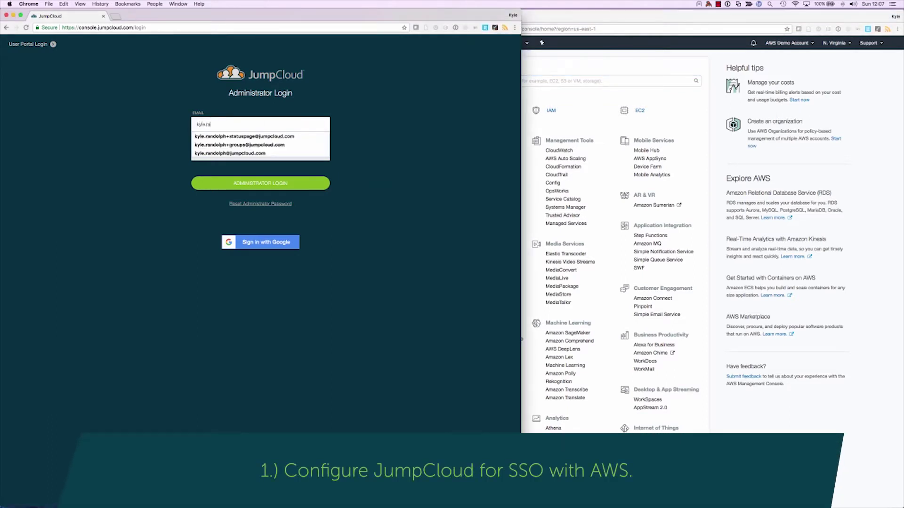
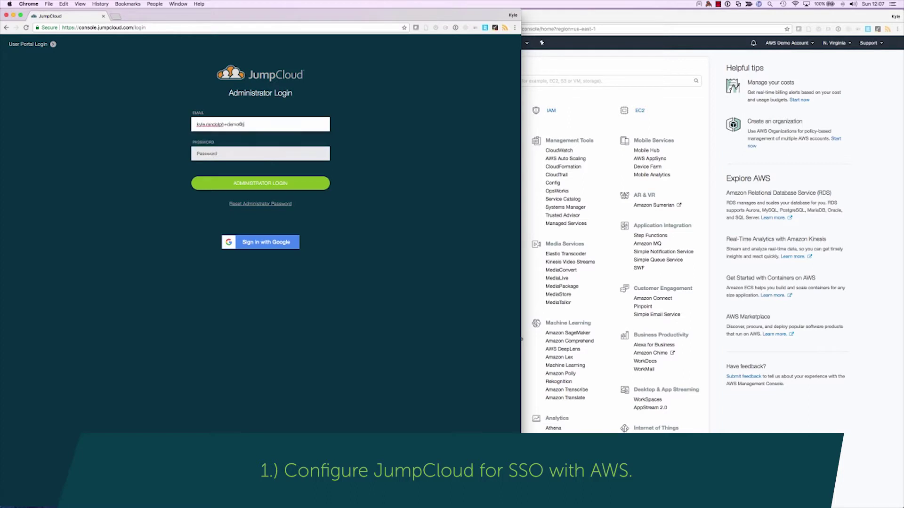
key("Tab")
type("password")
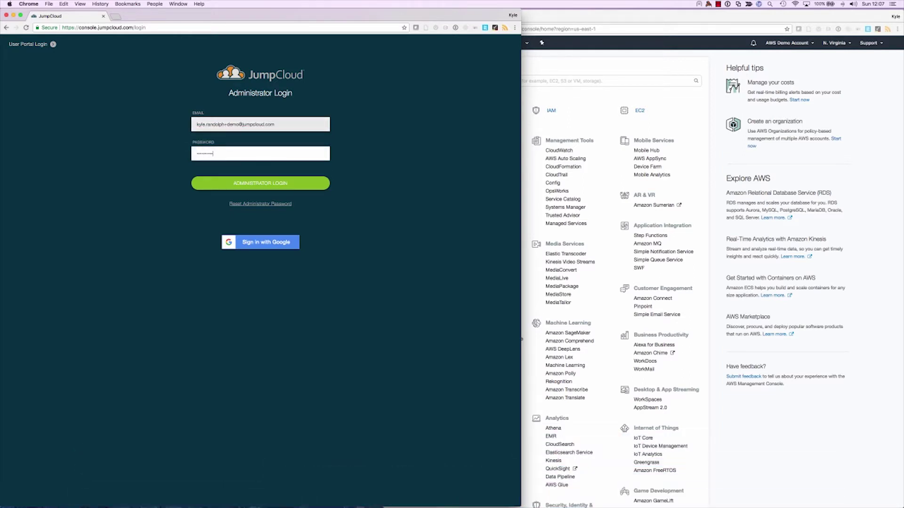
key("Return")
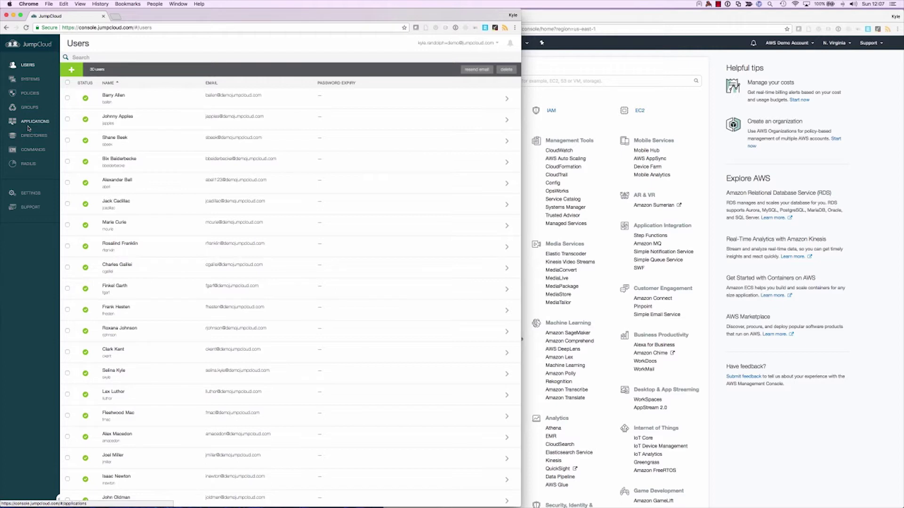
left_click(31, 123)
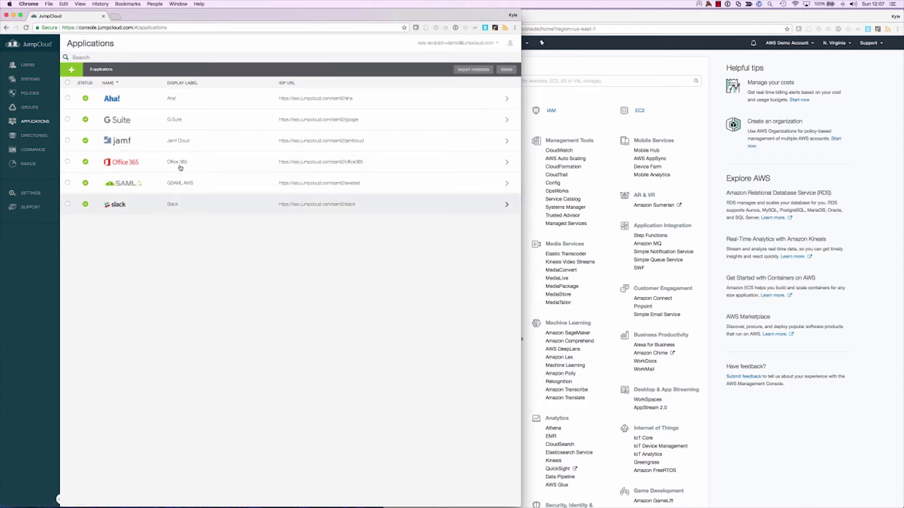
Add a new application and choose the Amazon Web Services connector to configure
left_click(73, 68)
type("a")
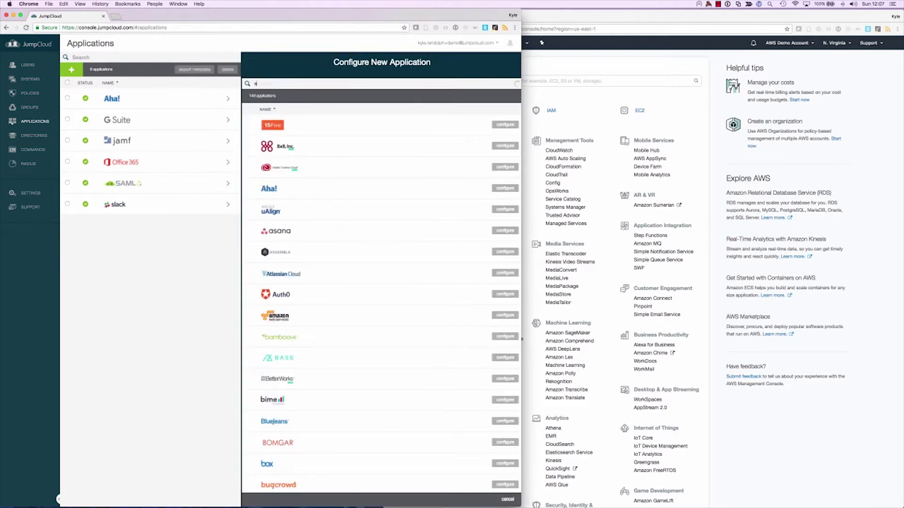
type("ws")
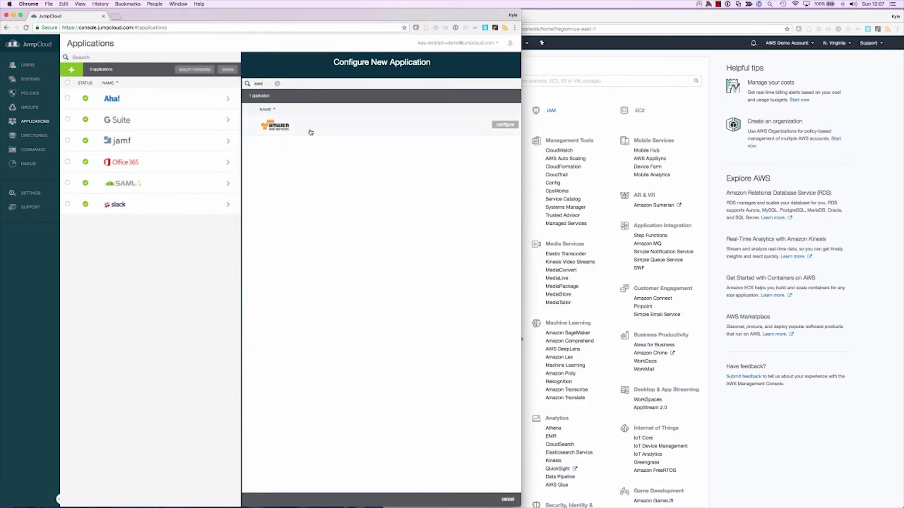
left_click(496, 127)
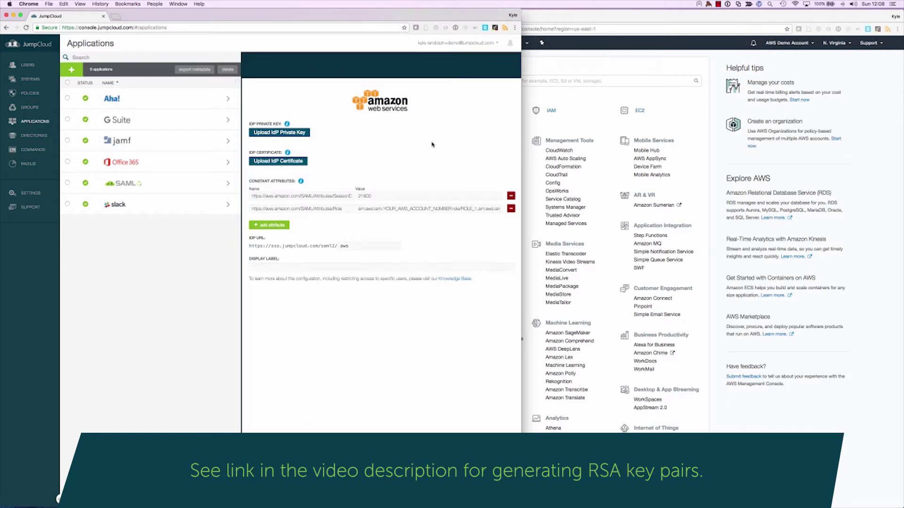
Upload private.pem as the IdP private key and cert.pem as the IdP certificate
left_click(271, 133)
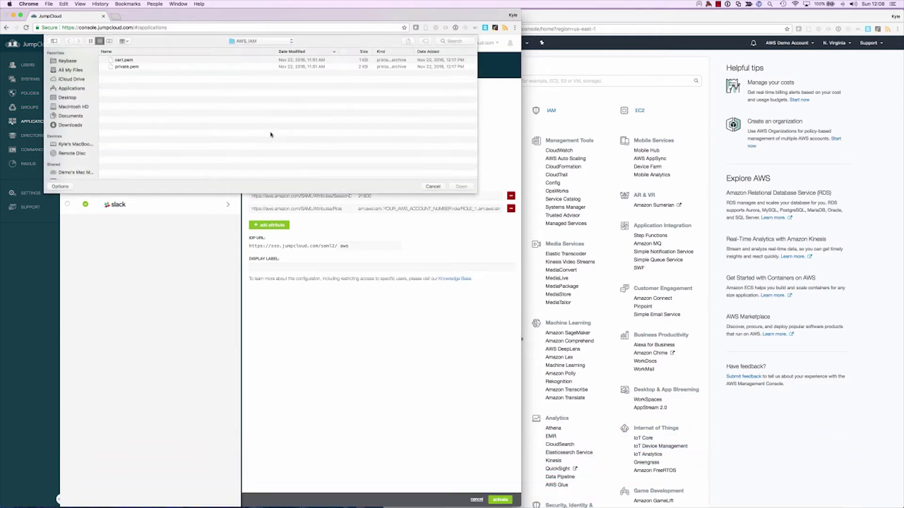
left_click(149, 67)
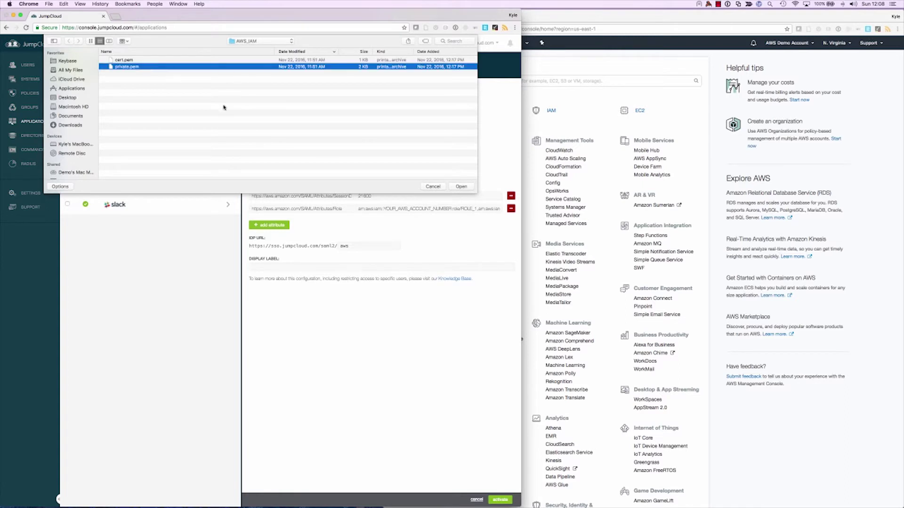
left_click(460, 187)
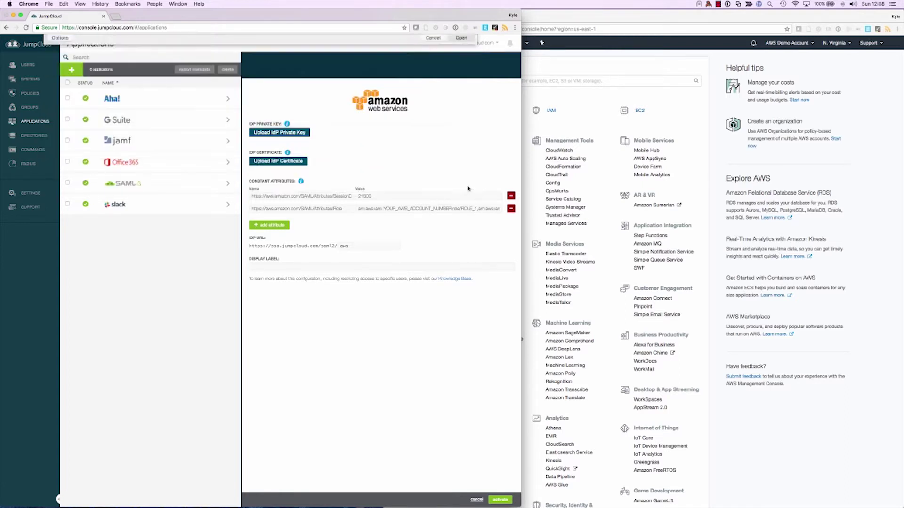
left_click(283, 162)
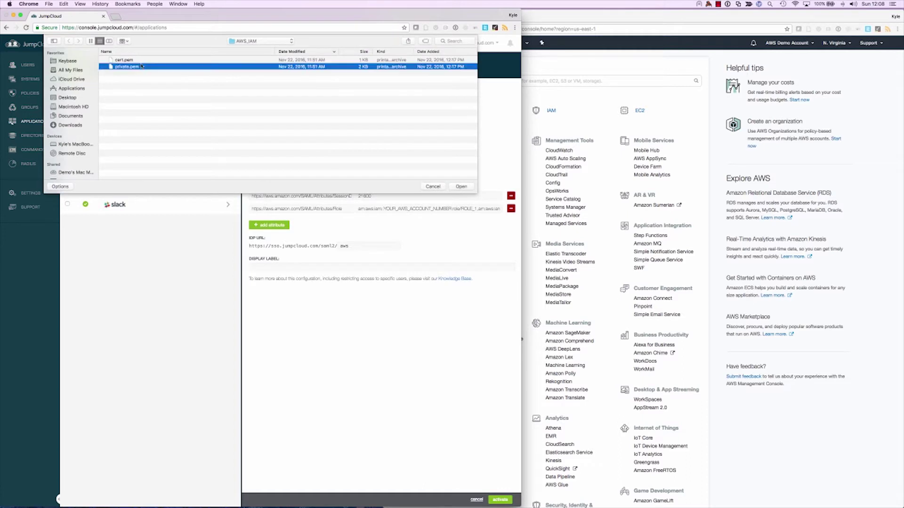
left_click(140, 62)
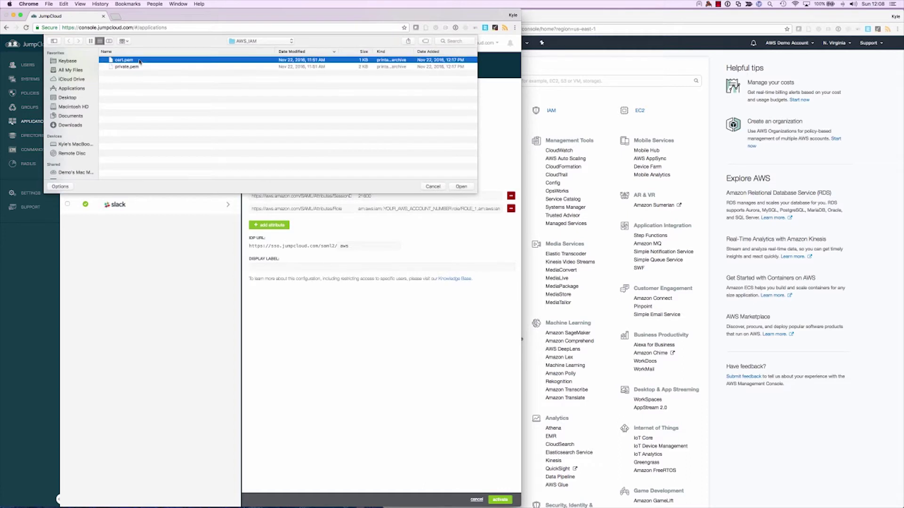
left_click(463, 187)
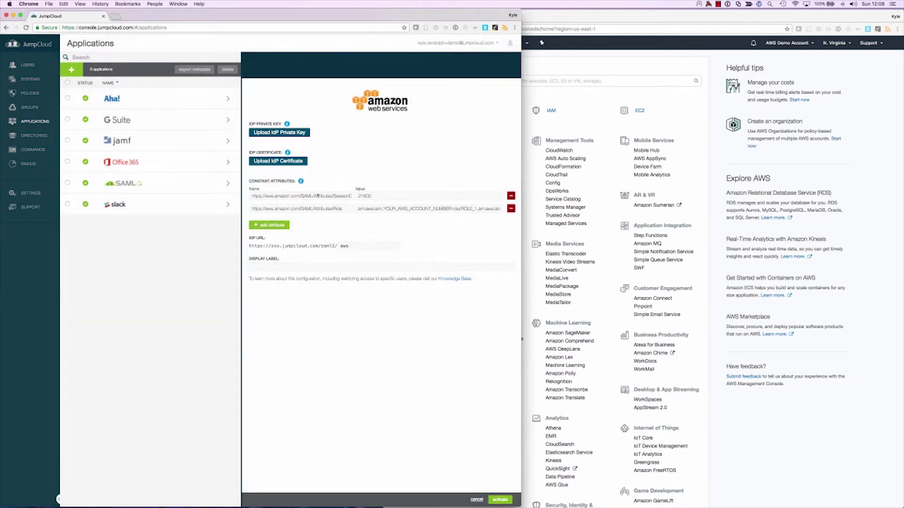
Select and review the connector's Role attribute value
triple_click(409, 209)
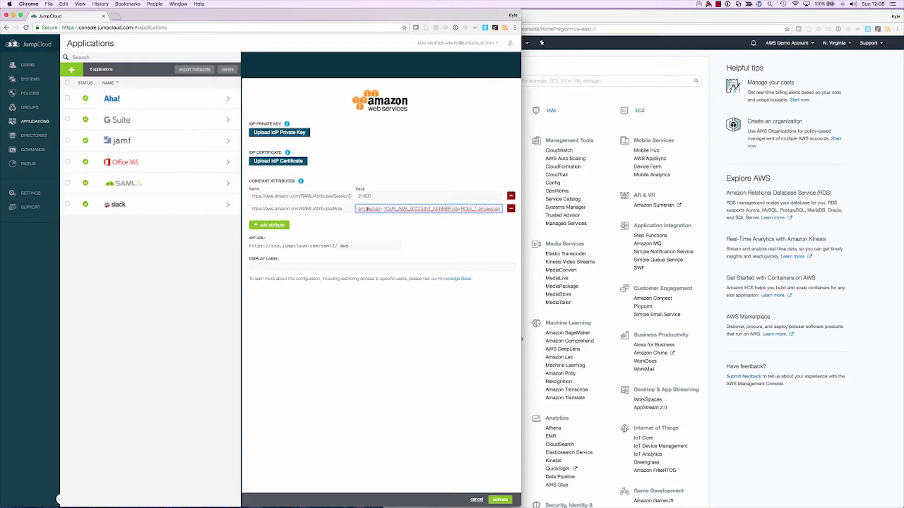
left_click(385, 232)
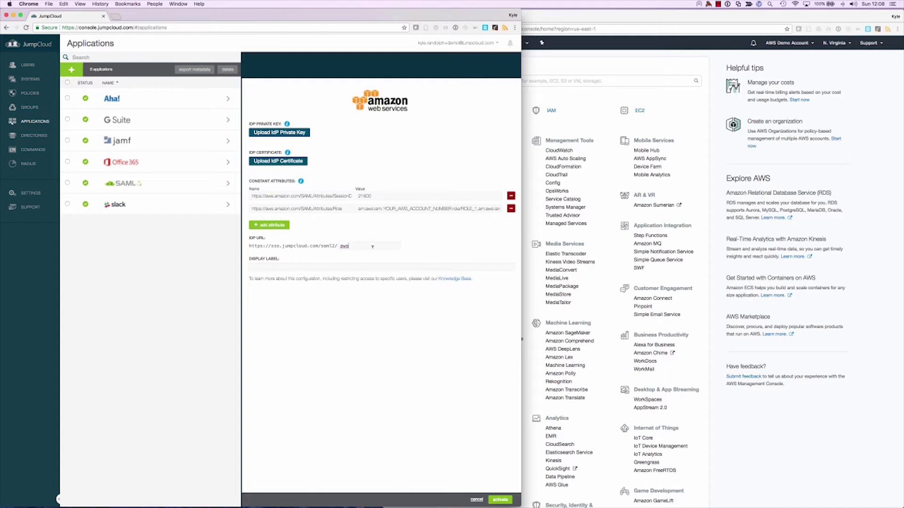
Set the display label to AWS, activate and save the connector, then select it in the list
left_click(282, 267)
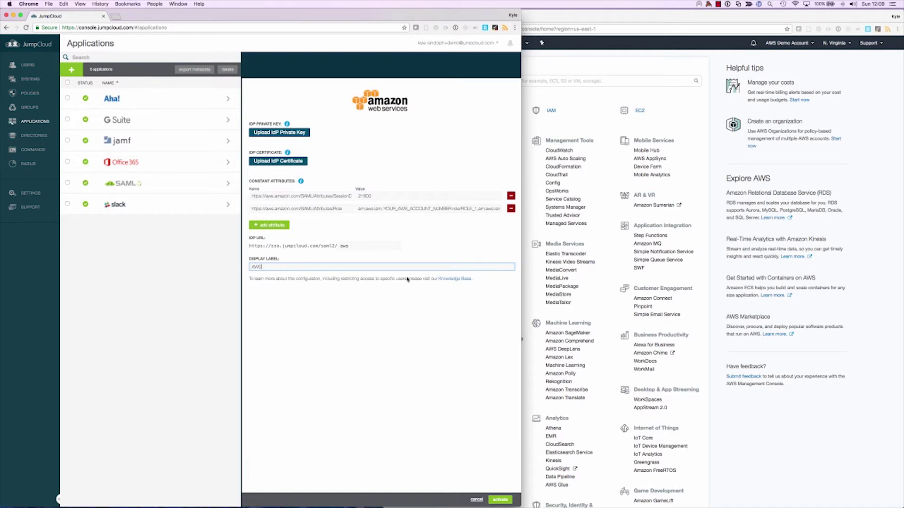
left_click(502, 500)
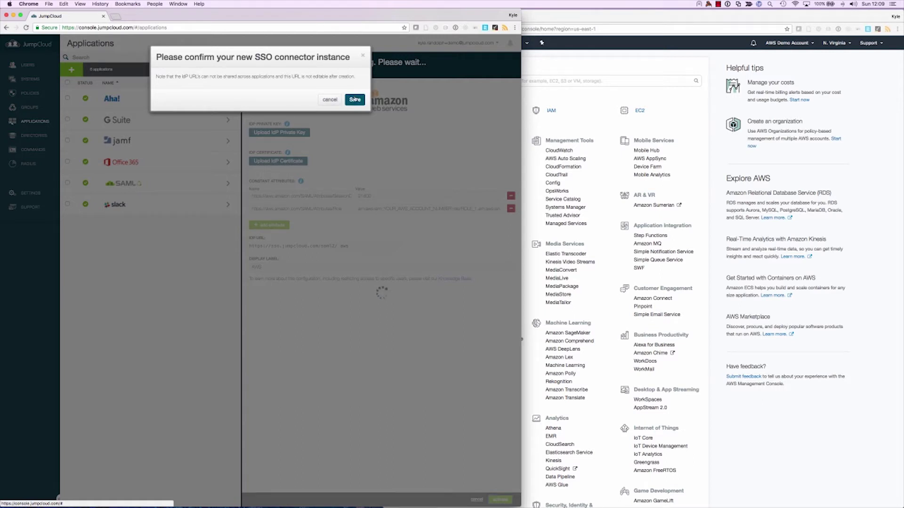
left_click(354, 100)
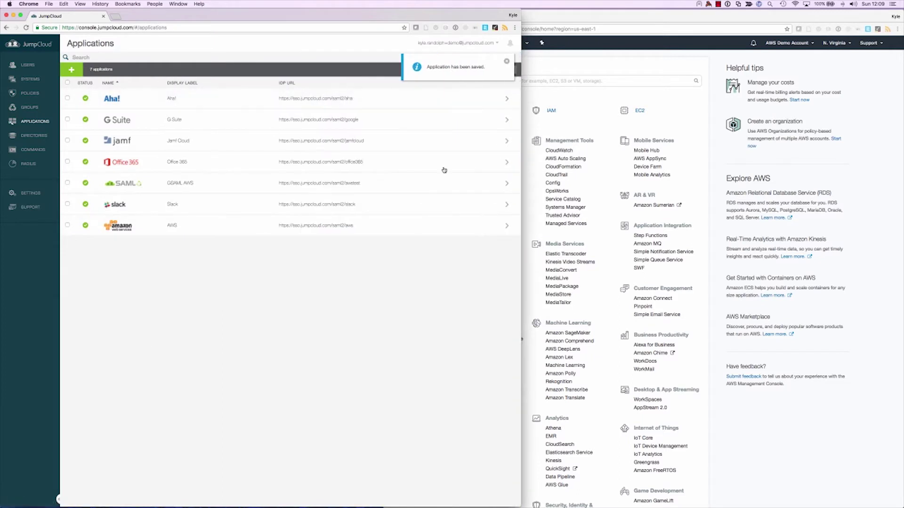
left_click(67, 225)
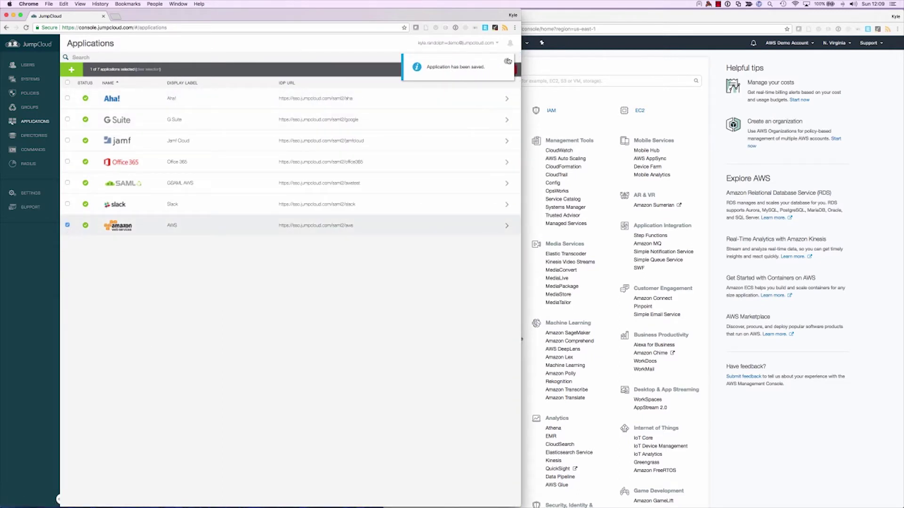
Export the AWS connector's metadata file and switch to the AWS IAM Management Console
left_click(509, 62)
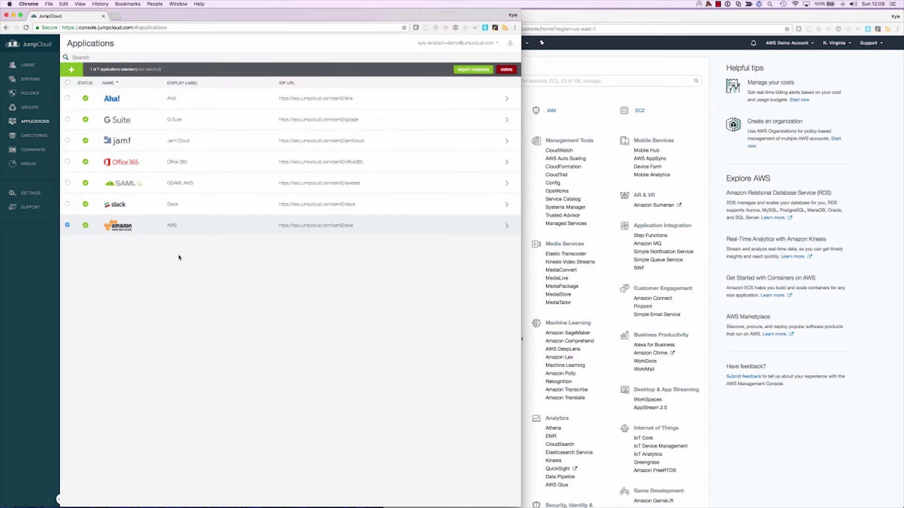
left_click(470, 70)
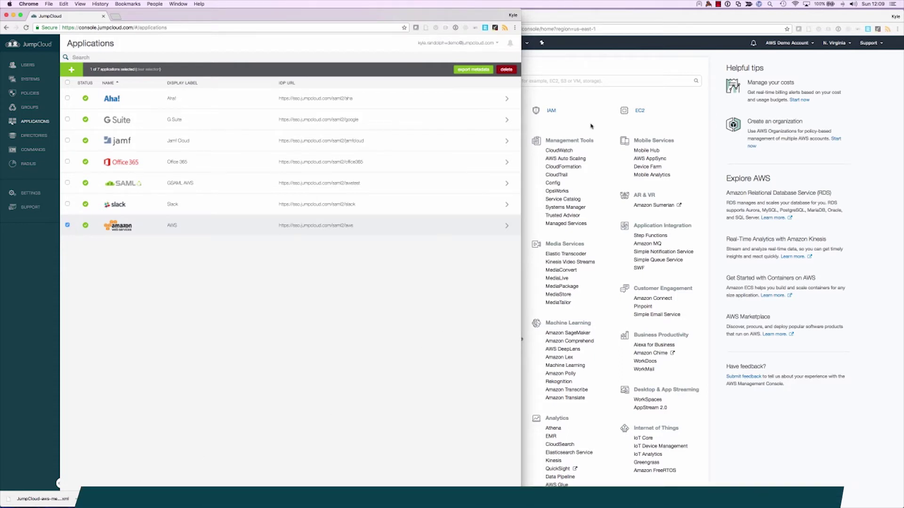
left_click(591, 126)
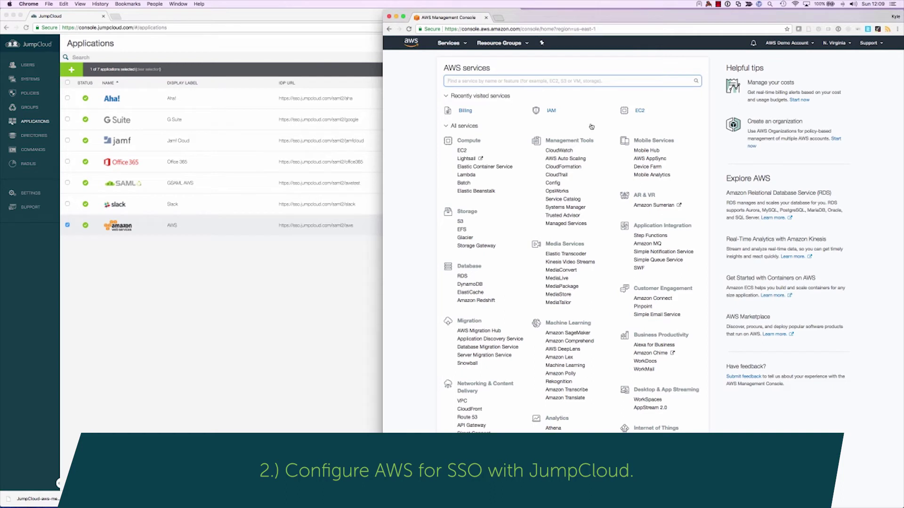
left_click(551, 112)
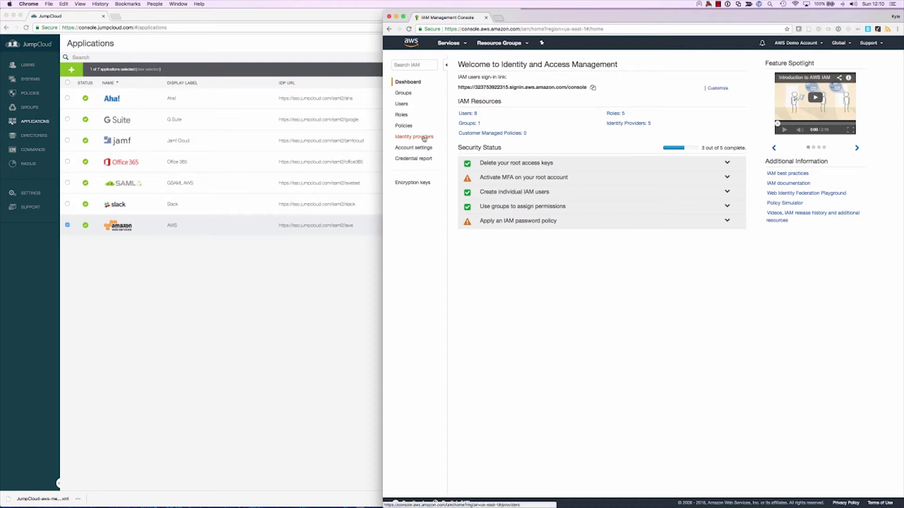
Show the IAM Identity providers list
left_click(423, 138)
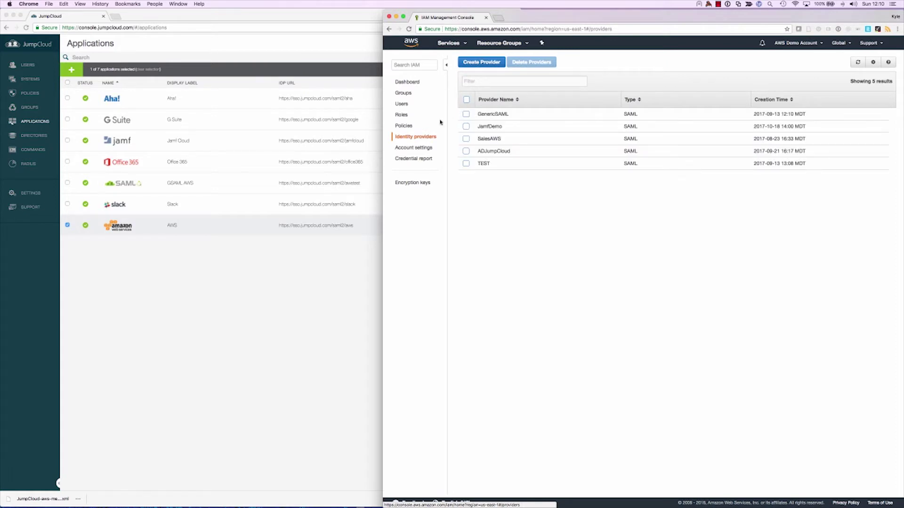
Create a new identity provider of type SAML named JumpCloud
left_click(481, 62)
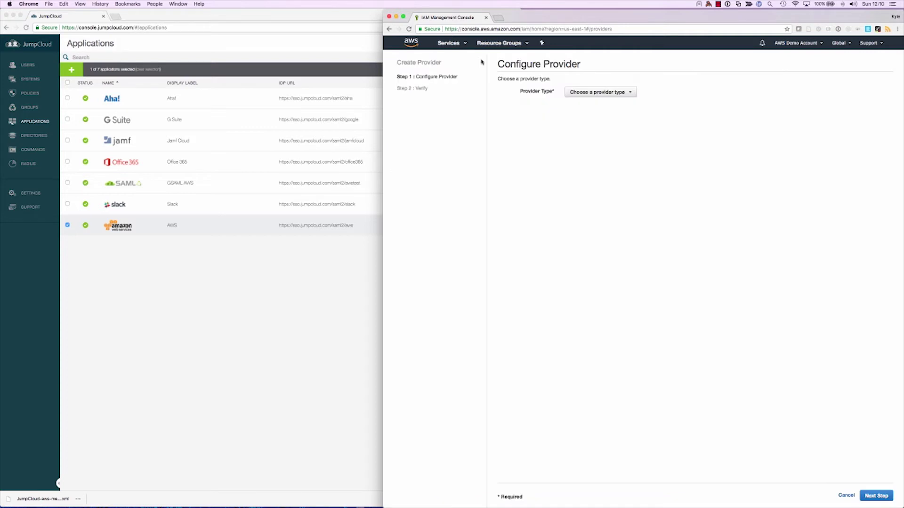
left_click(598, 97)
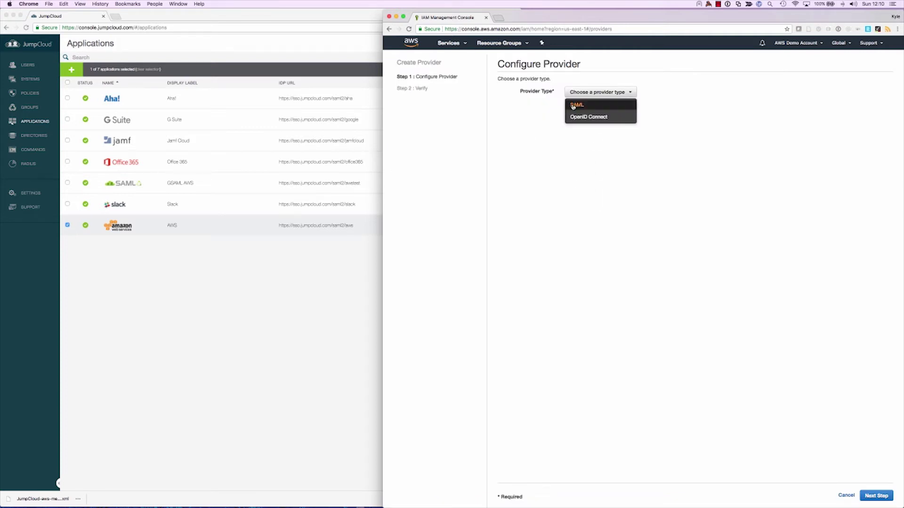
left_click(575, 104)
left_click(578, 110)
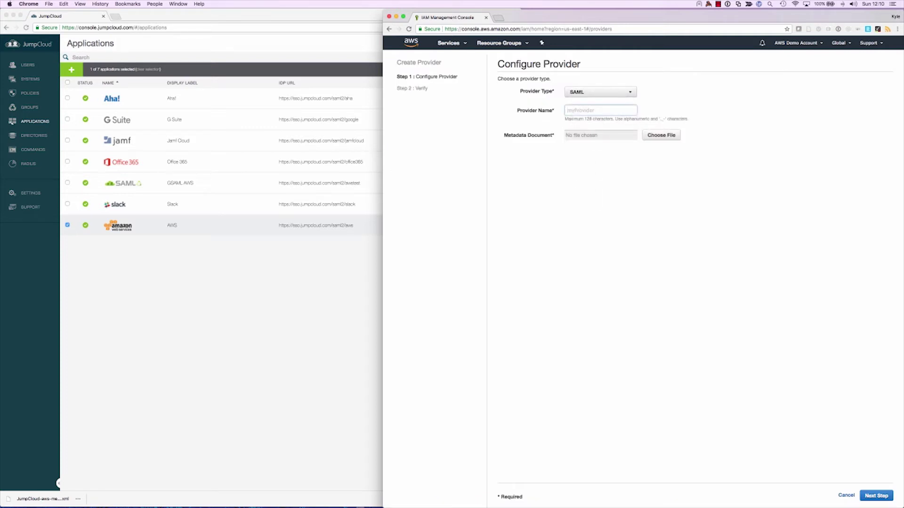
type("JumpCloud")
Attach JumpCloud-aws-metadata.xml from Downloads as the metadata document and create the provider
left_click(669, 137)
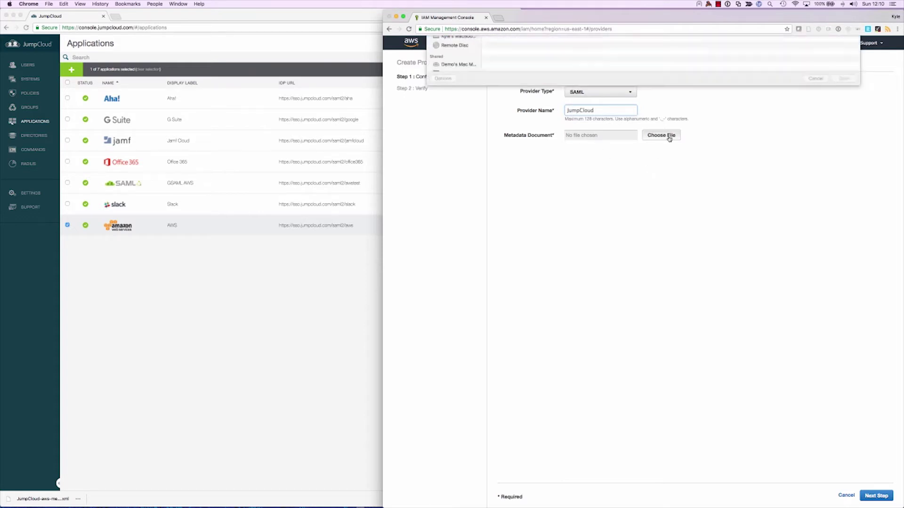
left_click(452, 127)
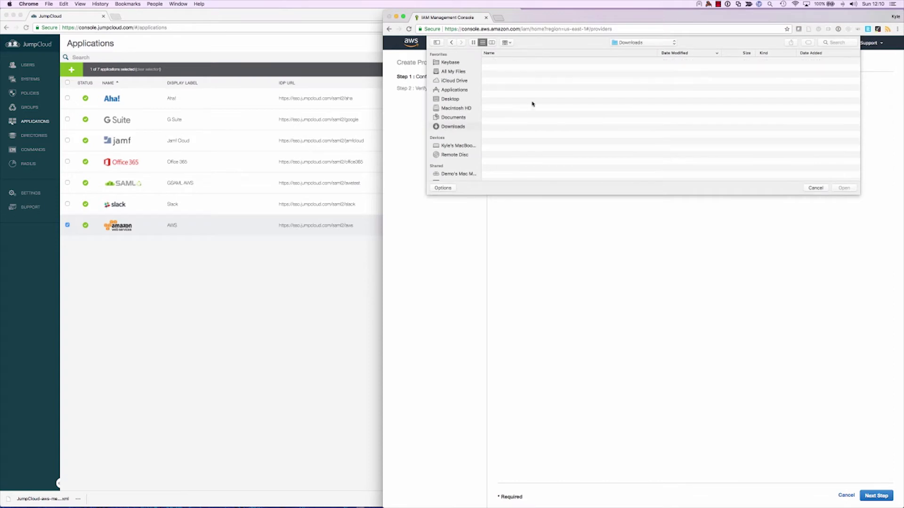
left_click(520, 62)
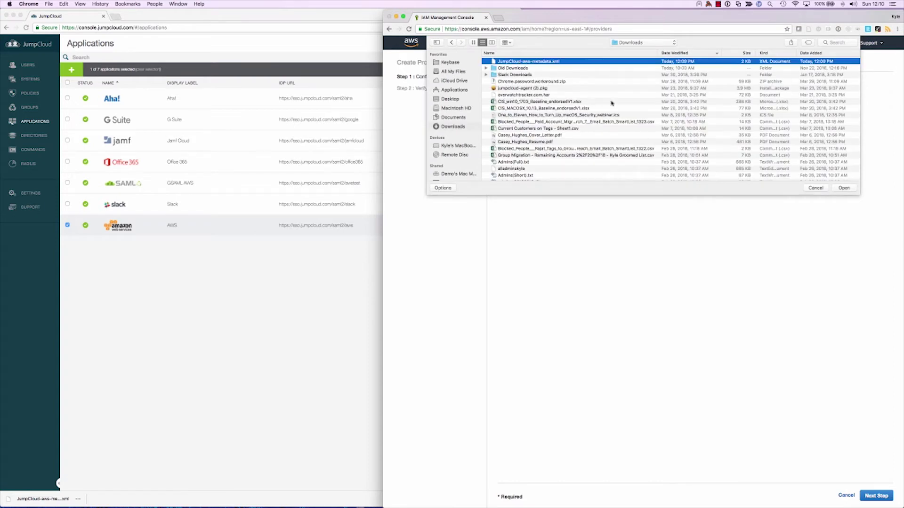
left_click(844, 188)
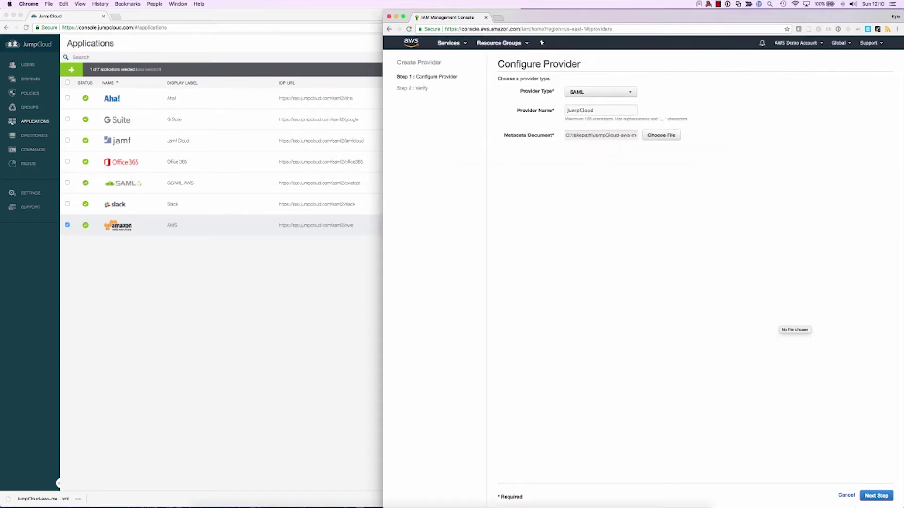
left_click(872, 495)
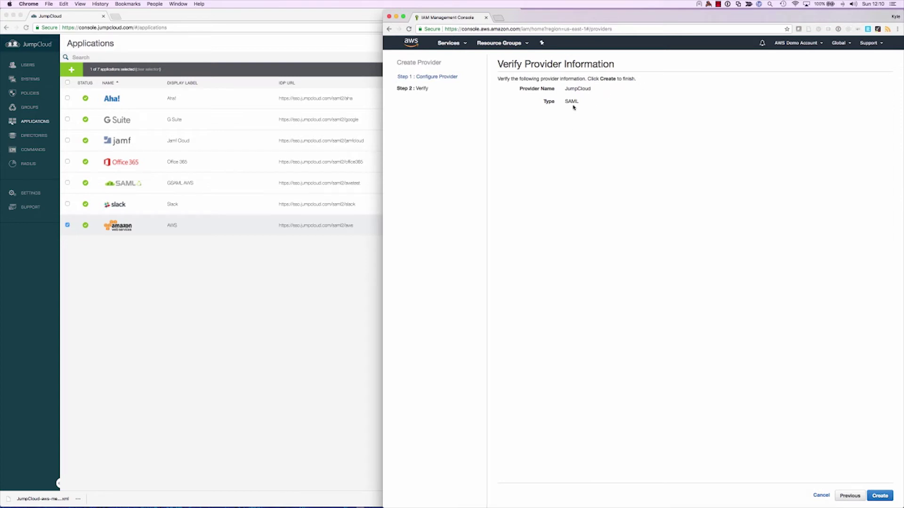
left_click(879, 496)
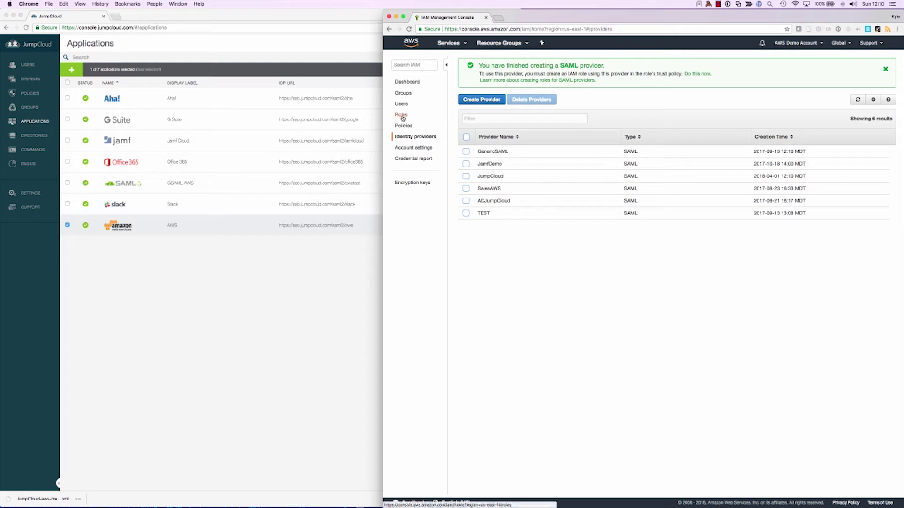
left_click(402, 114)
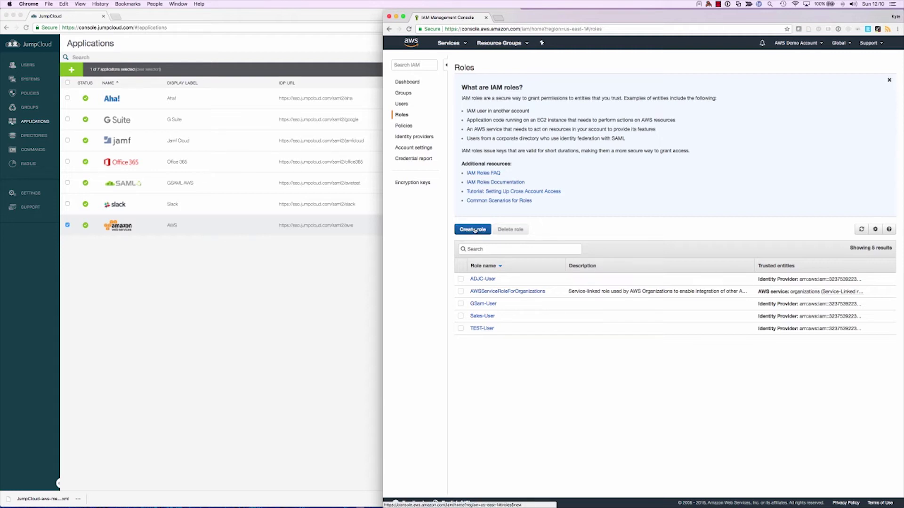
Begin creating a new IAM role trusting SAML 2.0 federation
left_click(472, 229)
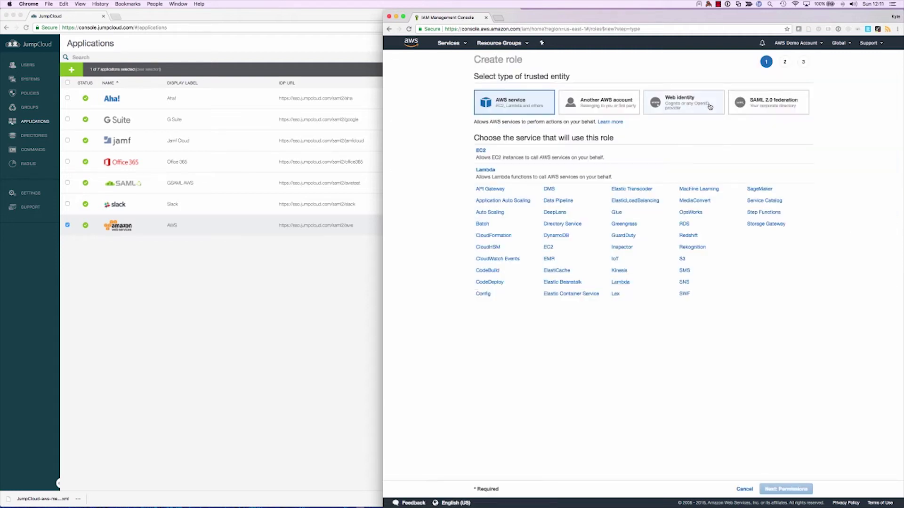
left_click(756, 112)
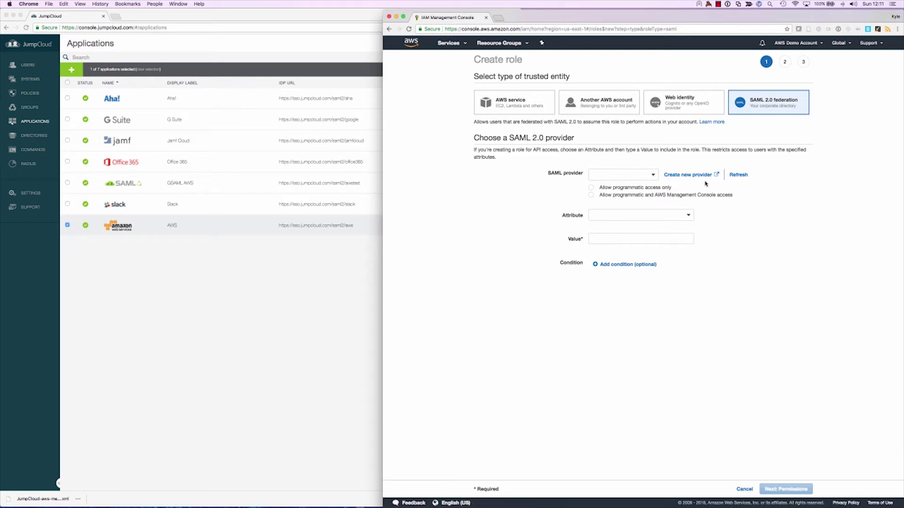
Trust the JumpCloud SAML provider with programmatic and console access, attach AdministratorAccess, and continue to review
left_click(654, 174)
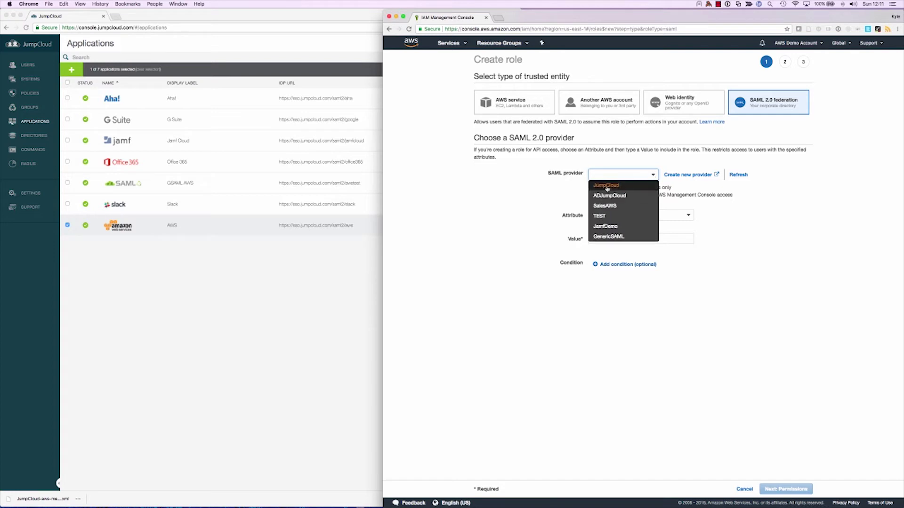
left_click(607, 187)
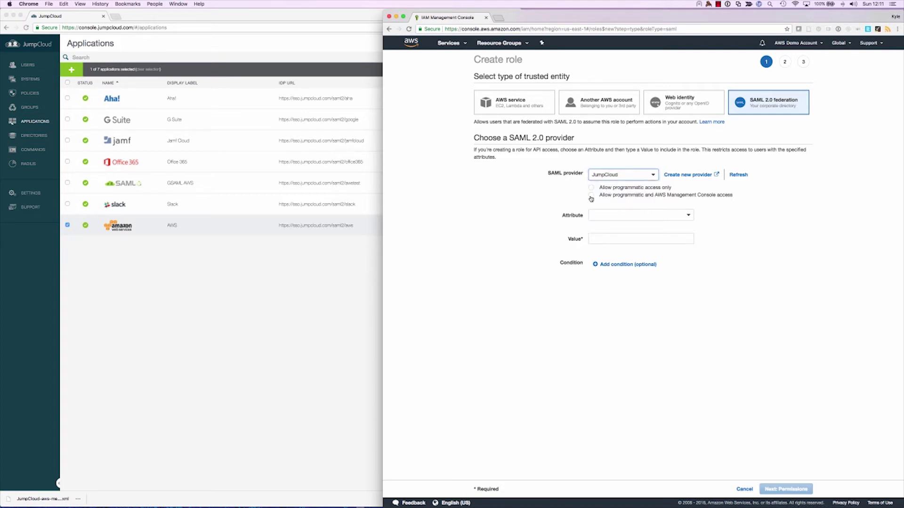
left_click(591, 195)
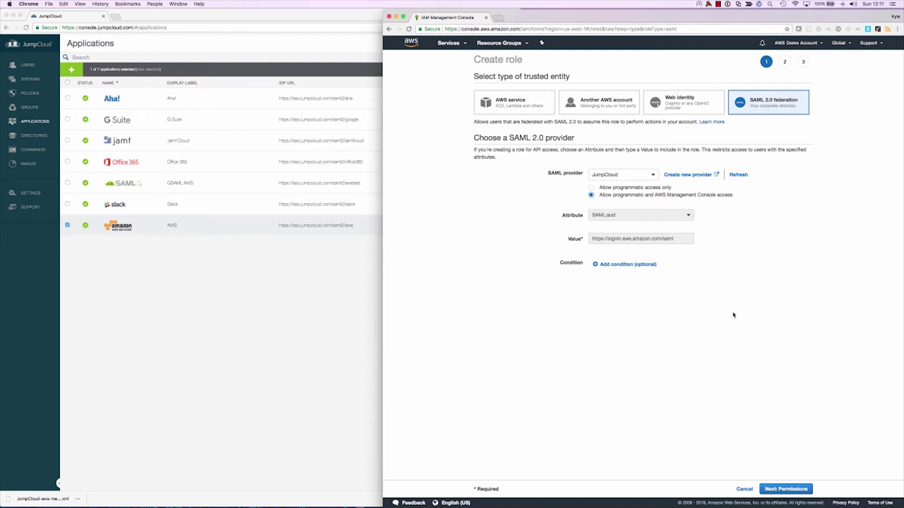
left_click(785, 490)
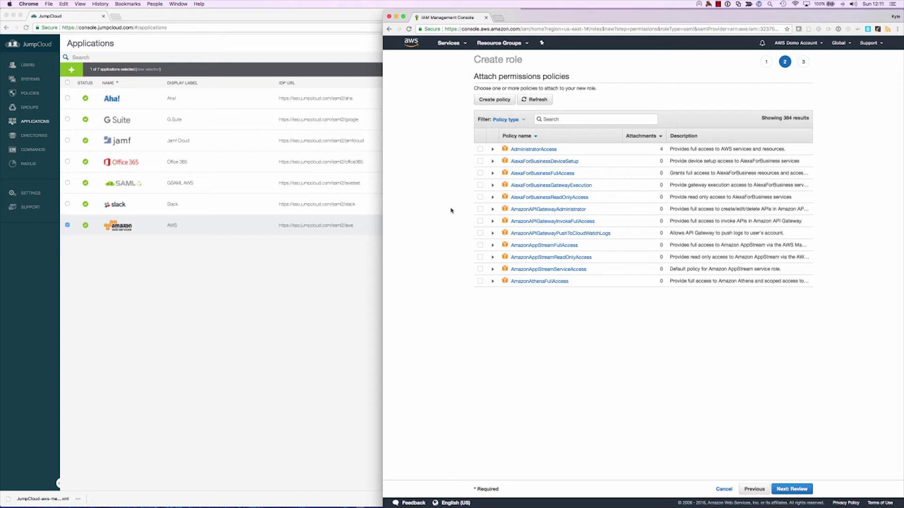
left_click(480, 150)
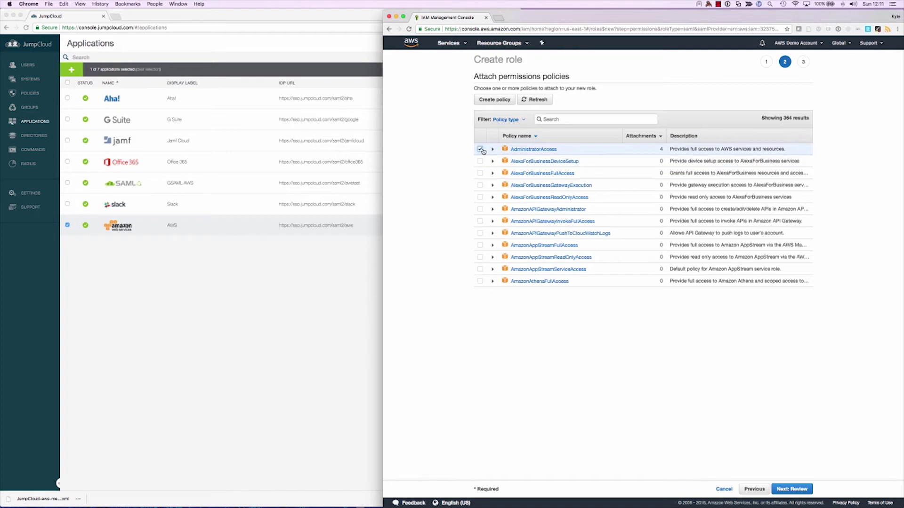
left_click(802, 489)
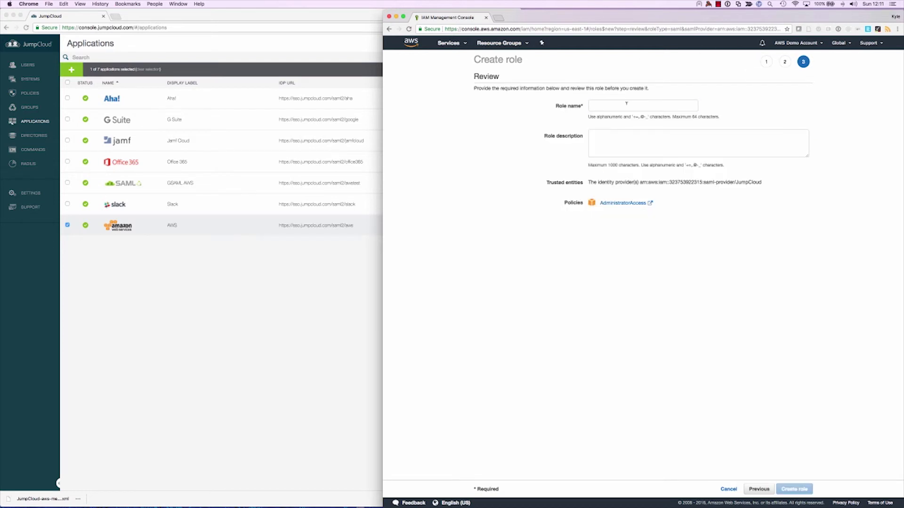
Name the role Devs, create it, view its summary, then return to the JumpCloud console
left_click(626, 104)
type("Deve")
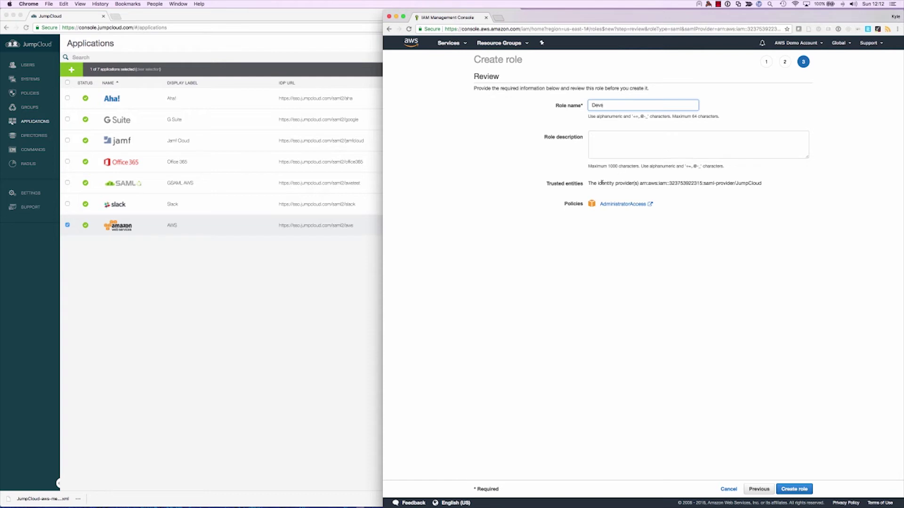
left_click(797, 492)
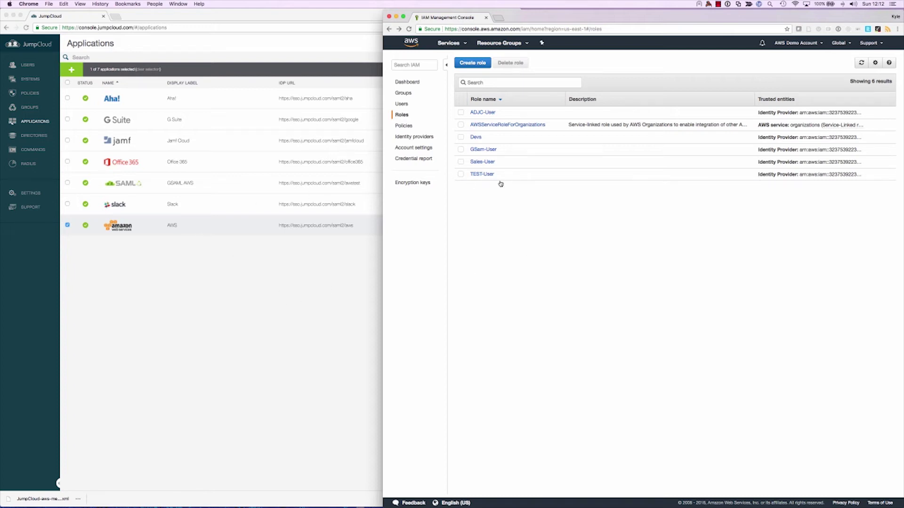
left_click(476, 138)
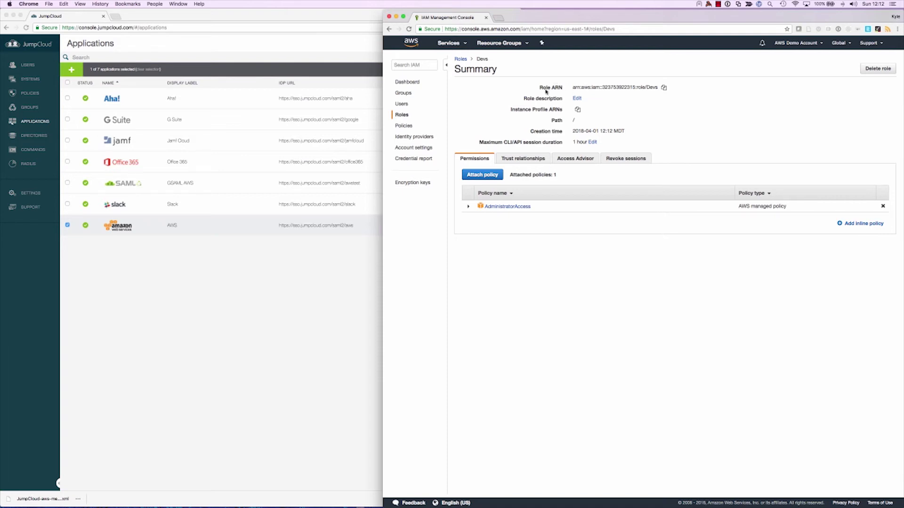
left_click(267, 236)
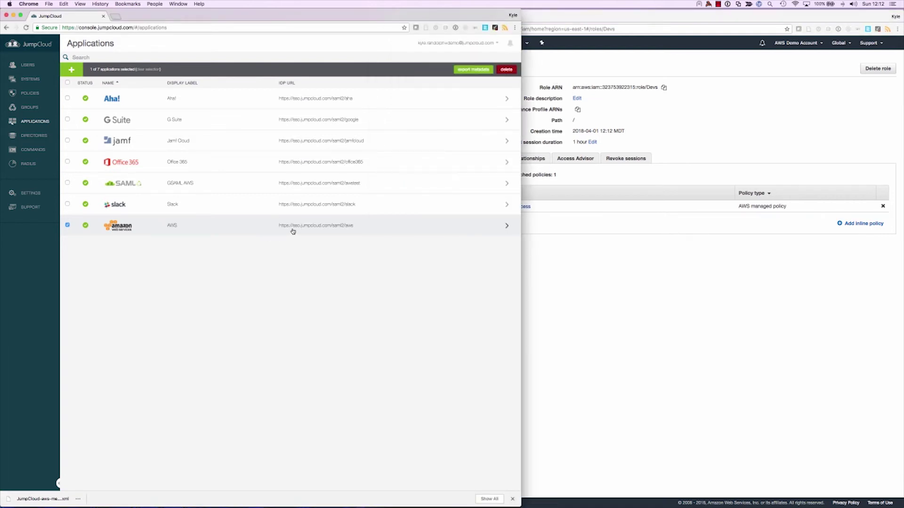
In the AWS application's Role attribute, paste the account number over the first placeholder and set the role to Devs
left_click(292, 231)
left_click_drag(384, 209, 447, 207)
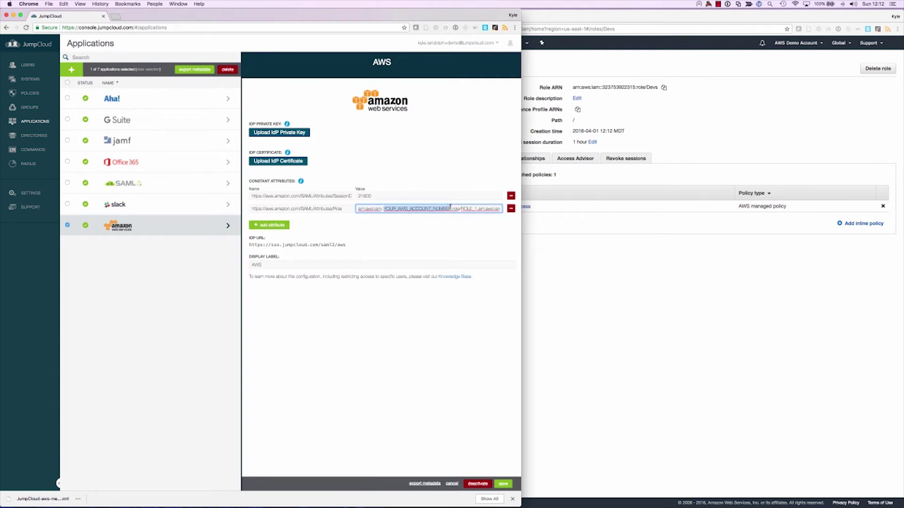
key("super+v")
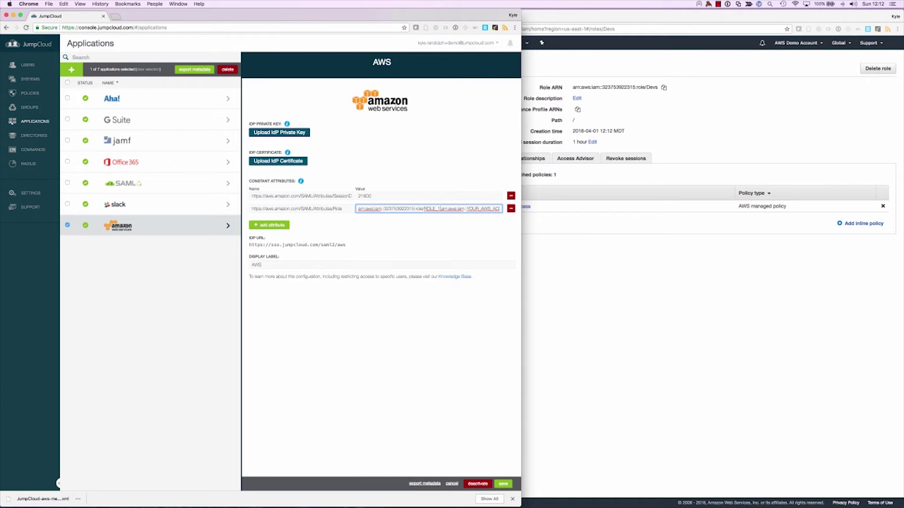
left_click_drag(429, 208, 436, 209)
type("Devs")
type(",")
key("End")
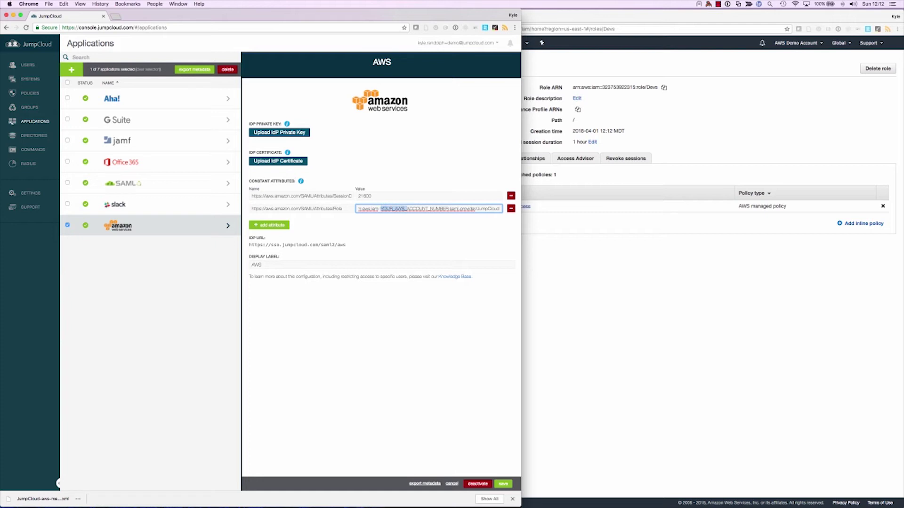
Paste the account number over the remaining provider ARN placeholders and save the AWS application settings
left_click_drag(391, 209, 447, 209)
key("super+v")
double_click(478, 209)
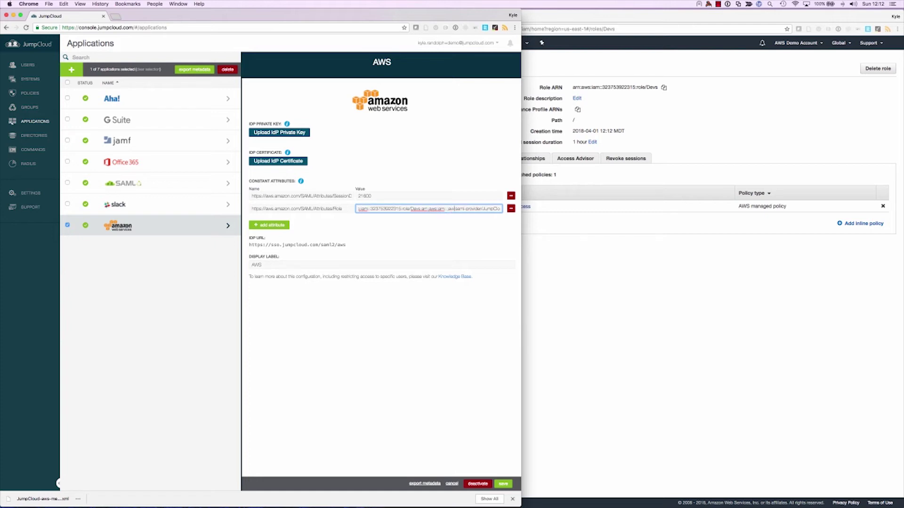
key("super+v")
key("Right")
key("Right")
key("Right")
key("Right")
key("Right")
key("Right")
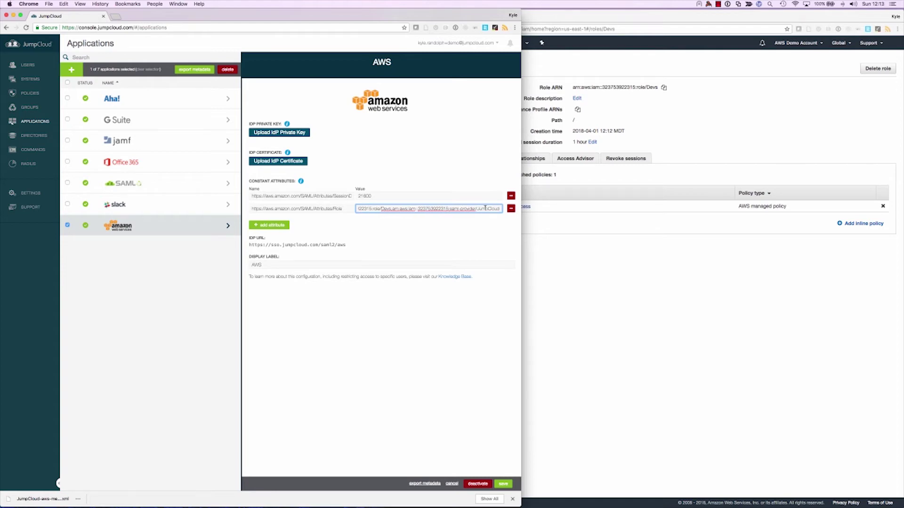
left_click(503, 484)
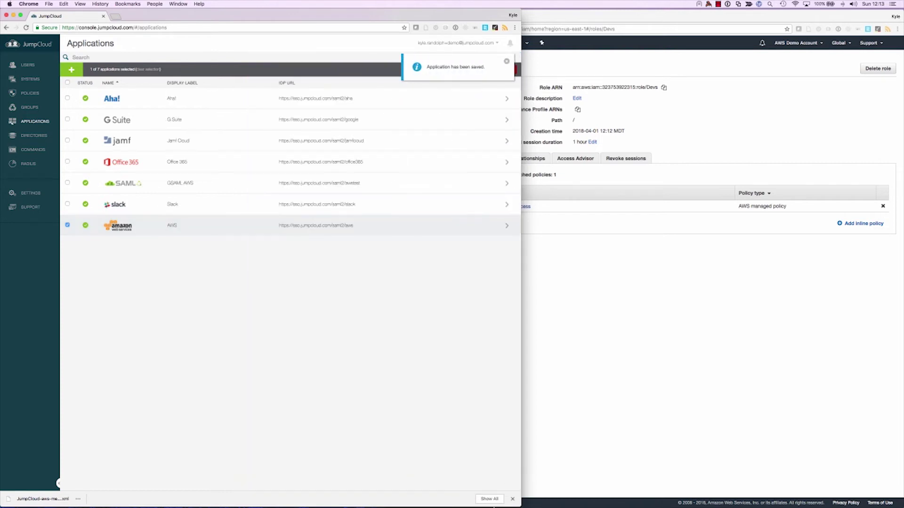
left_click(512, 498)
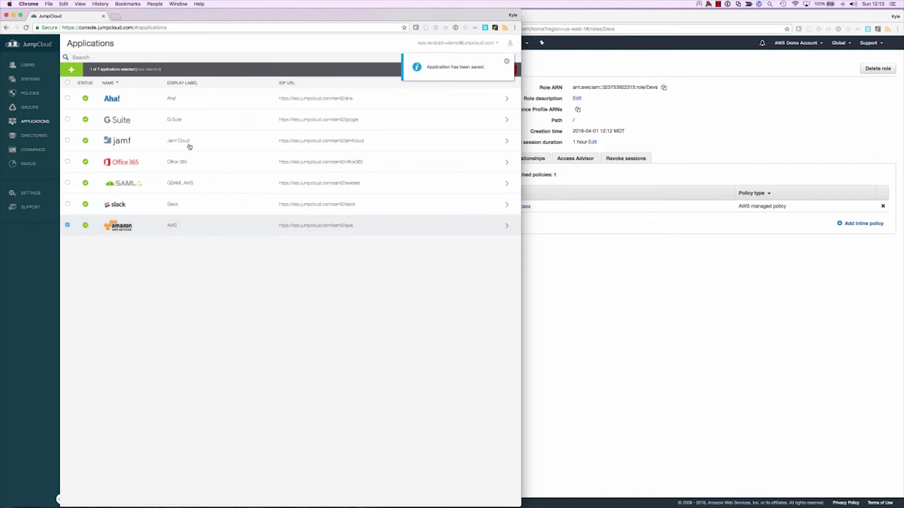
Return the AWS window to the IAM home, then open the Devs group from the JumpCloud Groups list
left_click(622, 337)
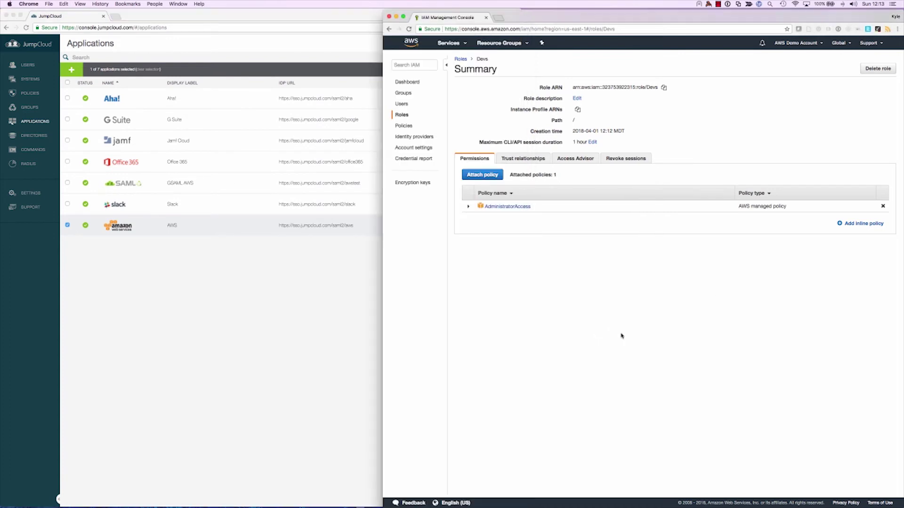
left_click(451, 43)
left_click(403, 76)
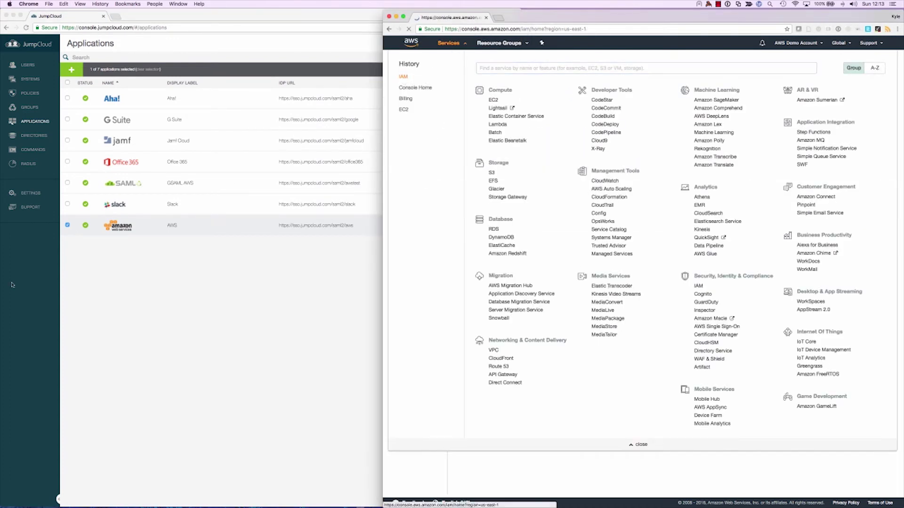
left_click(111, 363)
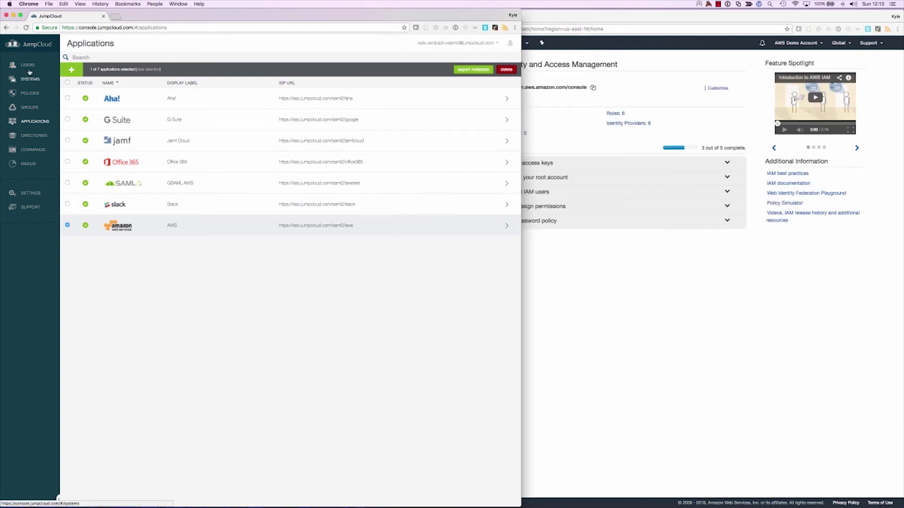
left_click(29, 108)
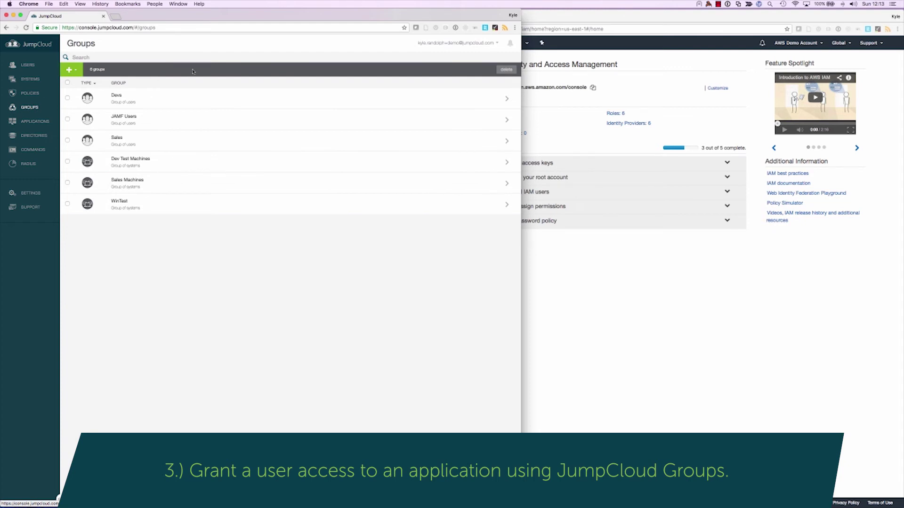
left_click(173, 95)
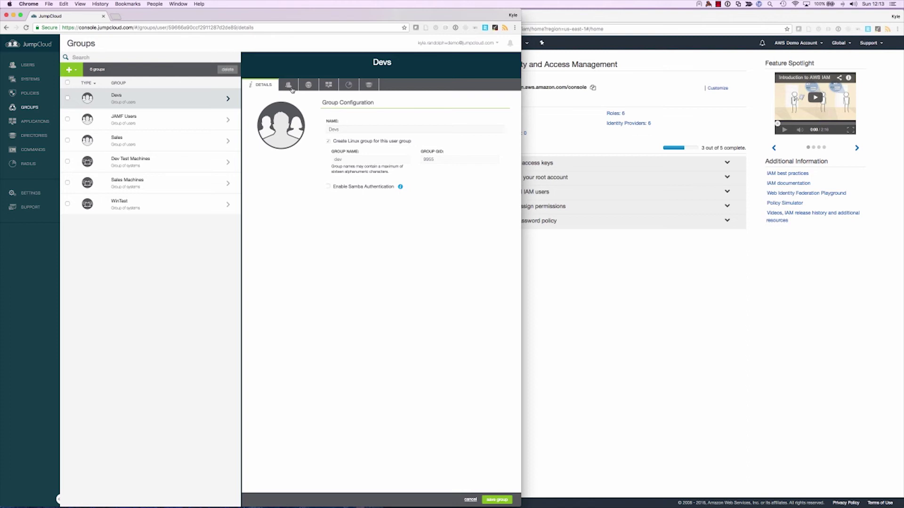
Review the Devs group's members, bind the AWS application to the group, and save the group
left_click(289, 86)
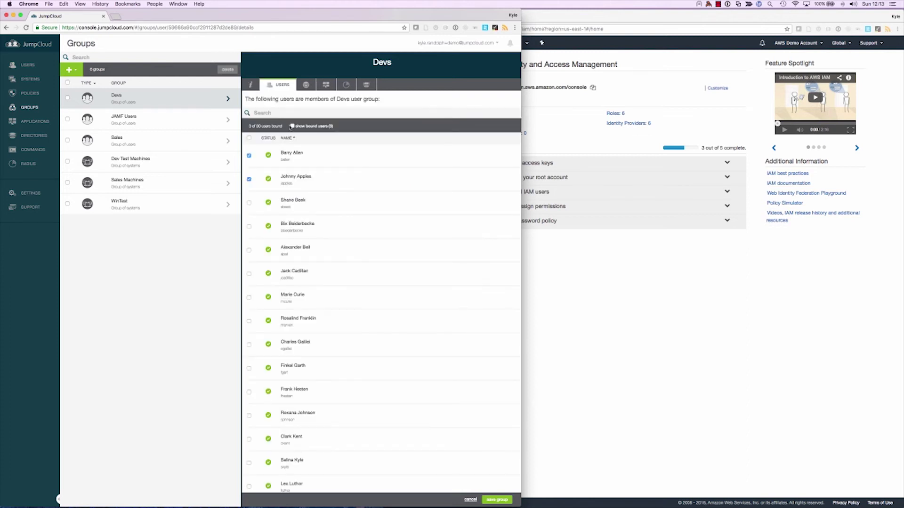
left_click(292, 125)
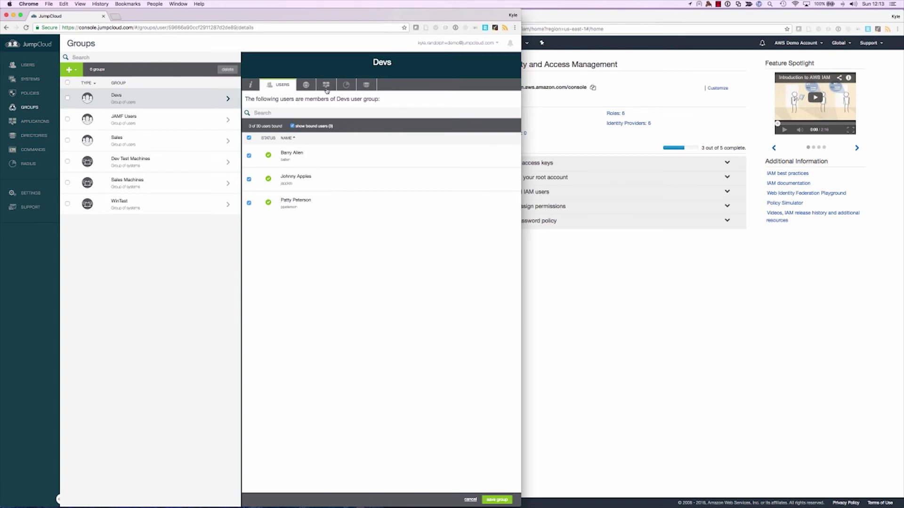
left_click(326, 86)
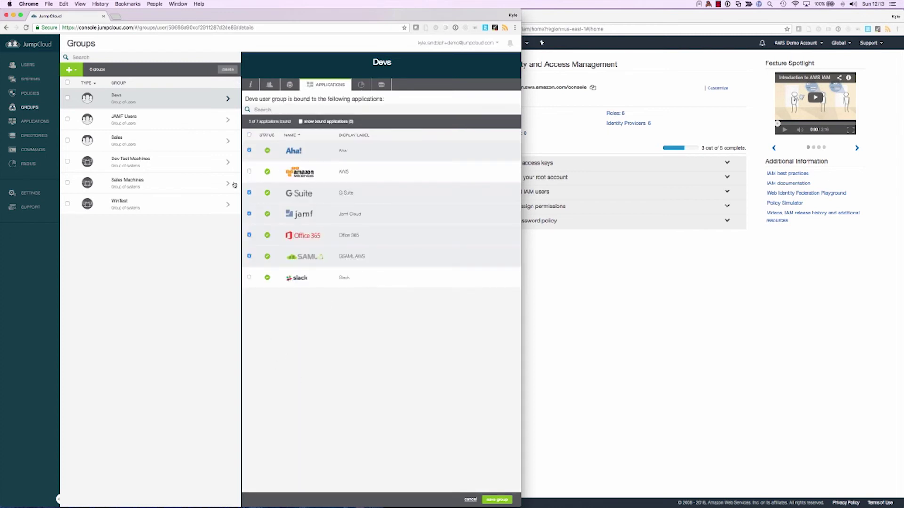
left_click(249, 173)
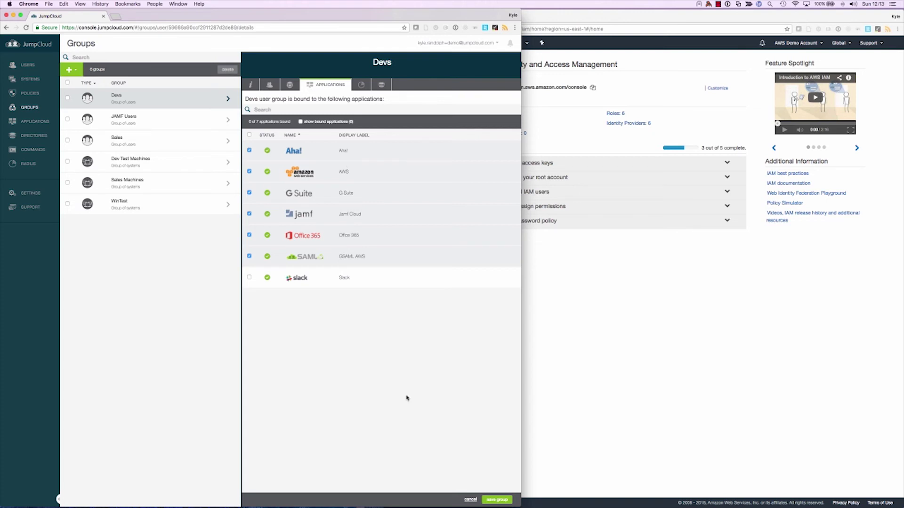
left_click(497, 499)
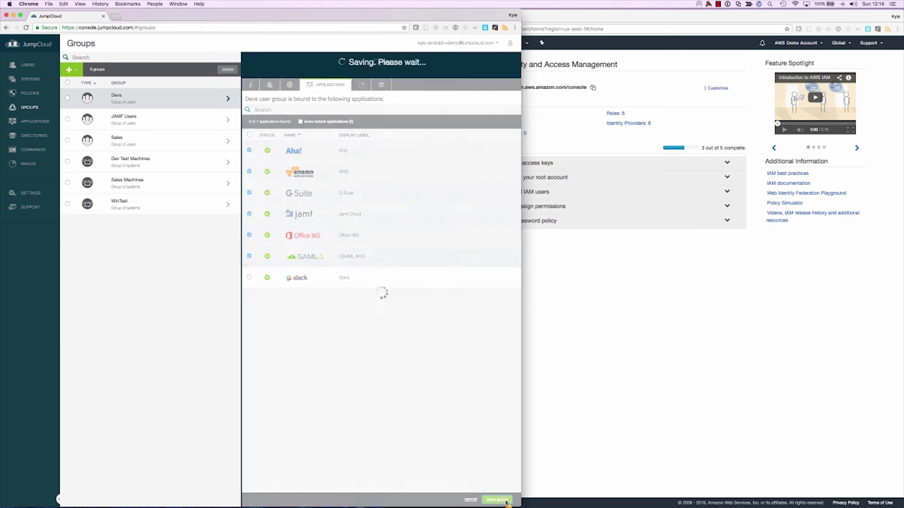
In an incognito window, log in to console.jumpcloud.com with the Devs member's email and password
key("ctrl+shift+n")
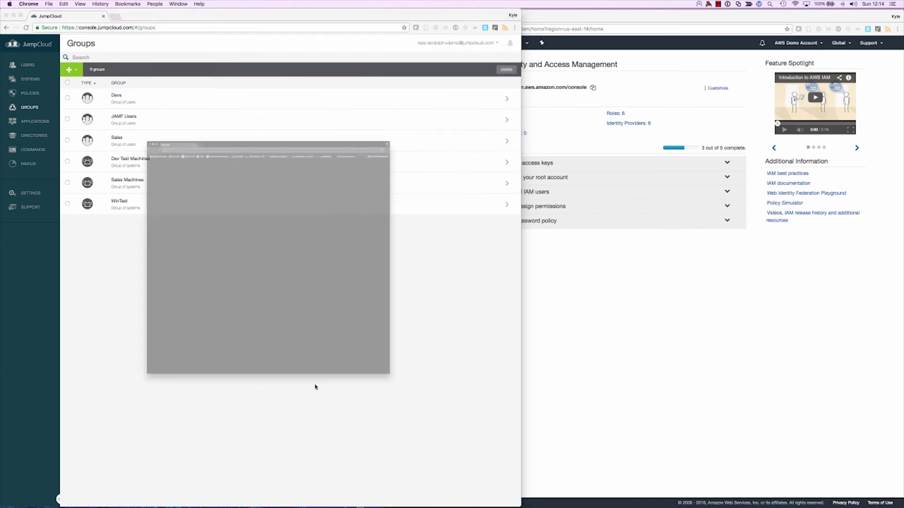
type("cono")
key("Return")
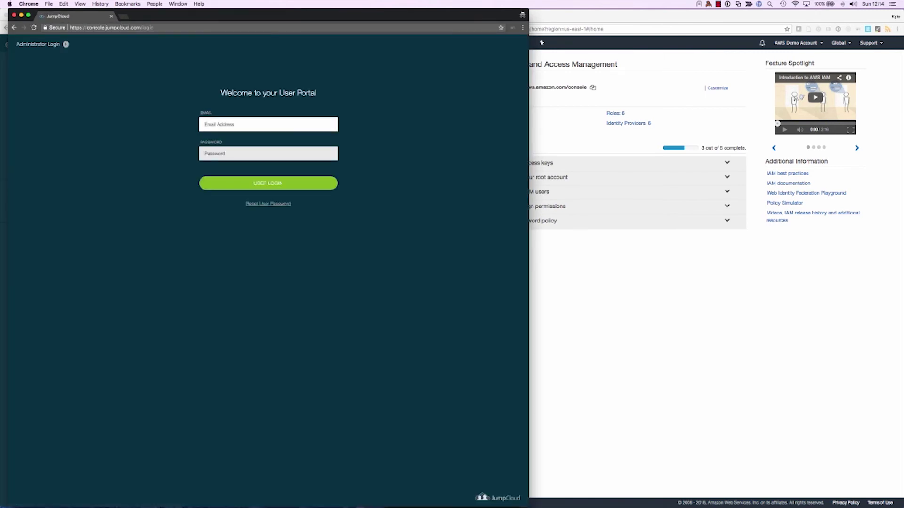
key("Tab")
type("p")
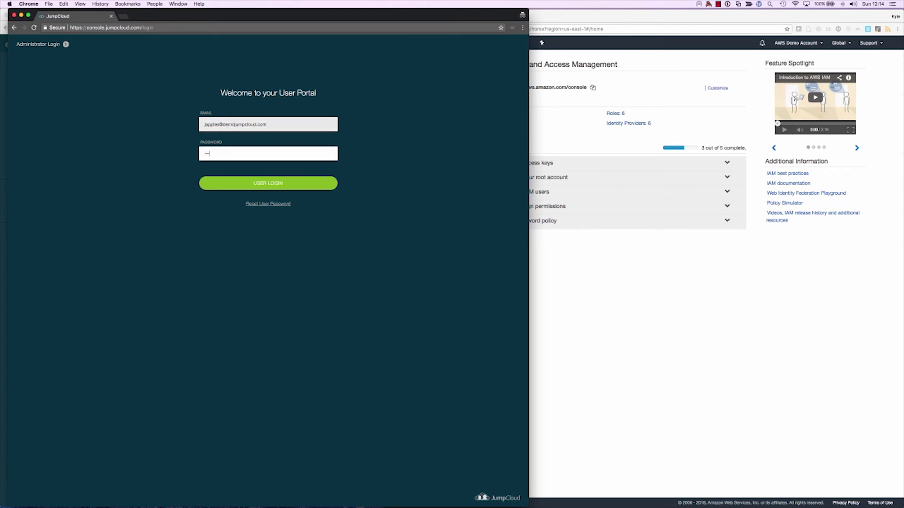
key("Return")
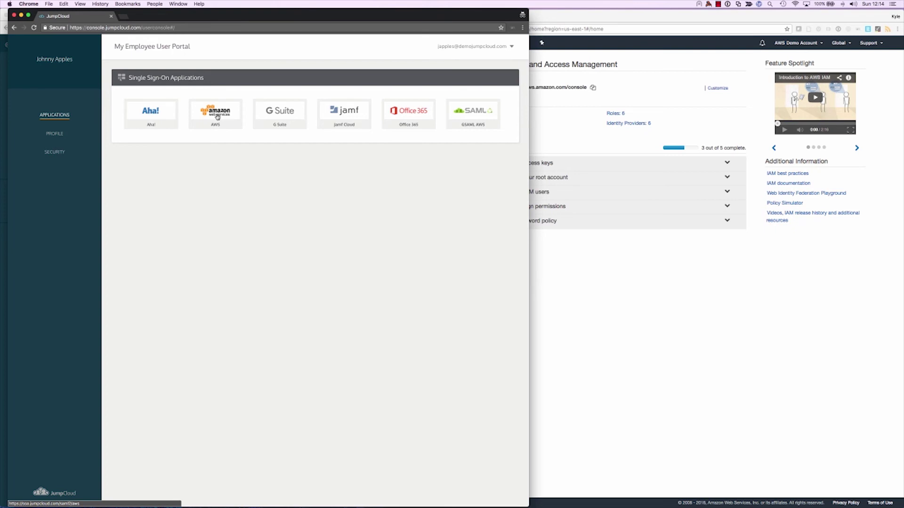
Launch AWS from the portal tile, visit the IAM console as the Devs role, then close the AWS tab
left_click(217, 117)
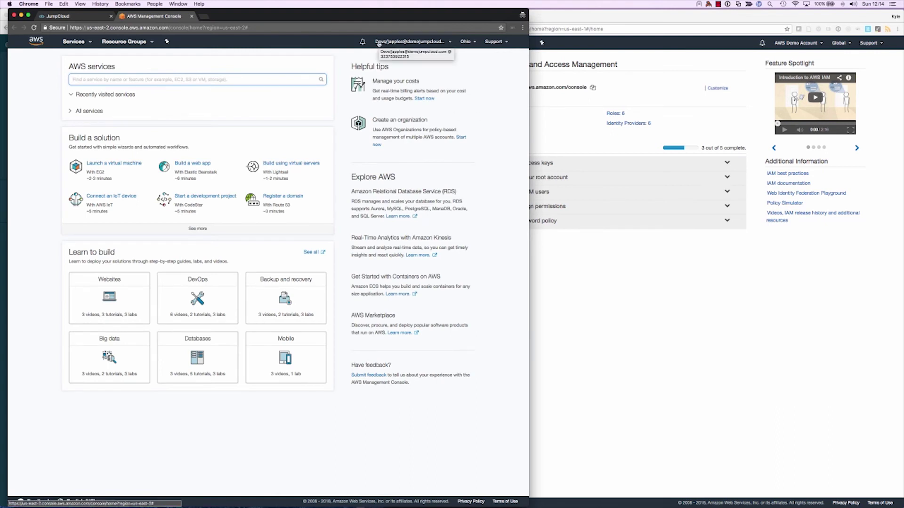
left_click(88, 41)
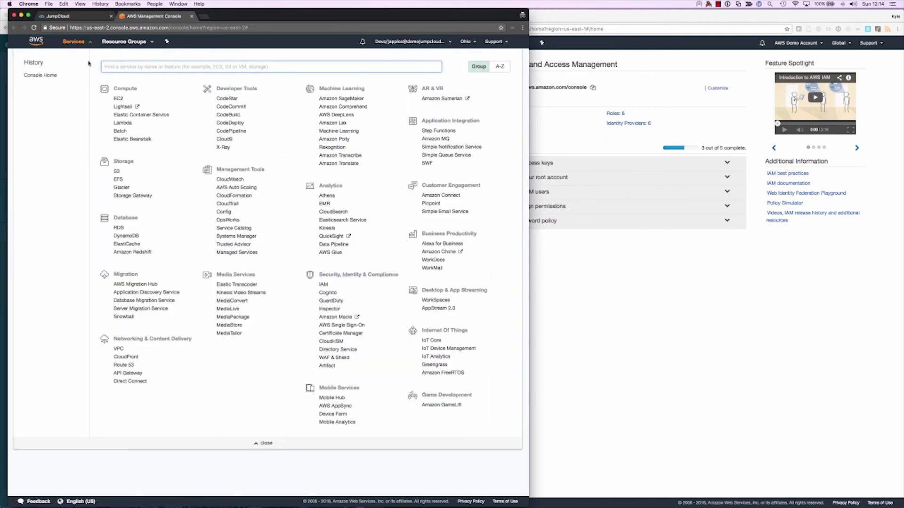
left_click(323, 285)
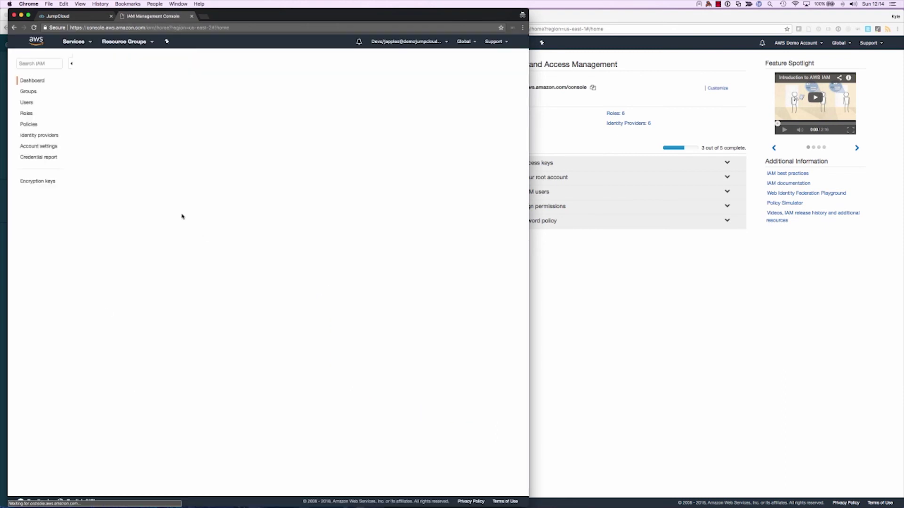
left_click(14, 26)
left_click(64, 16)
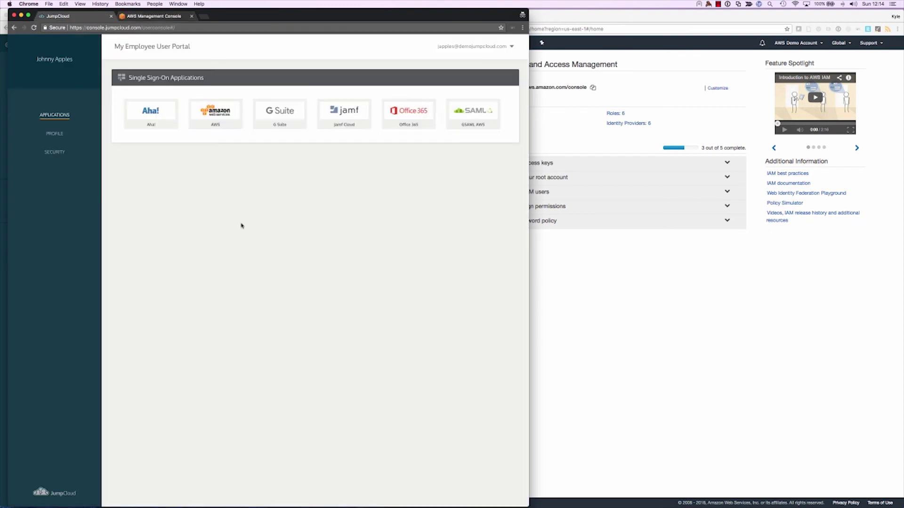
left_click(191, 16)
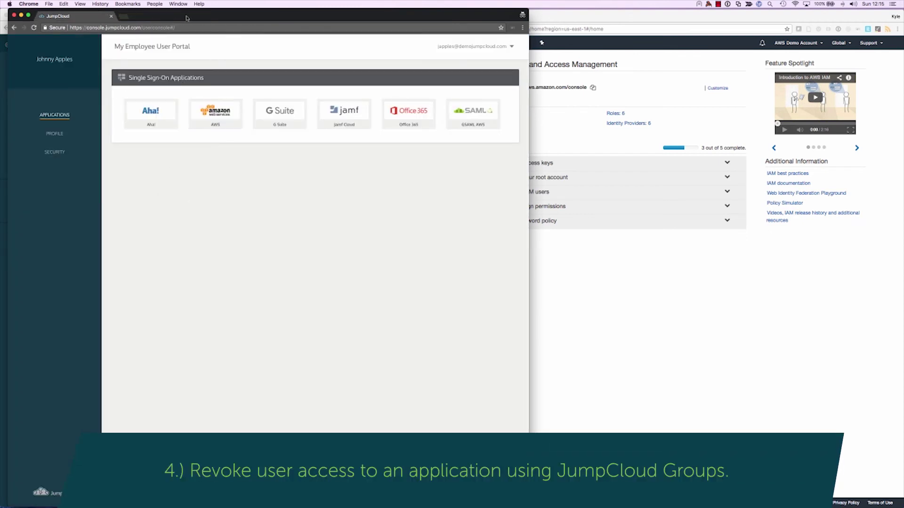
Back in the admin console, open the Devs group's Applications and untick AWS
mouse_move(186, 18)
left_mouse_down()
mouse_move(481, 19)
mouse_move(553, 29)
left_mouse_up()
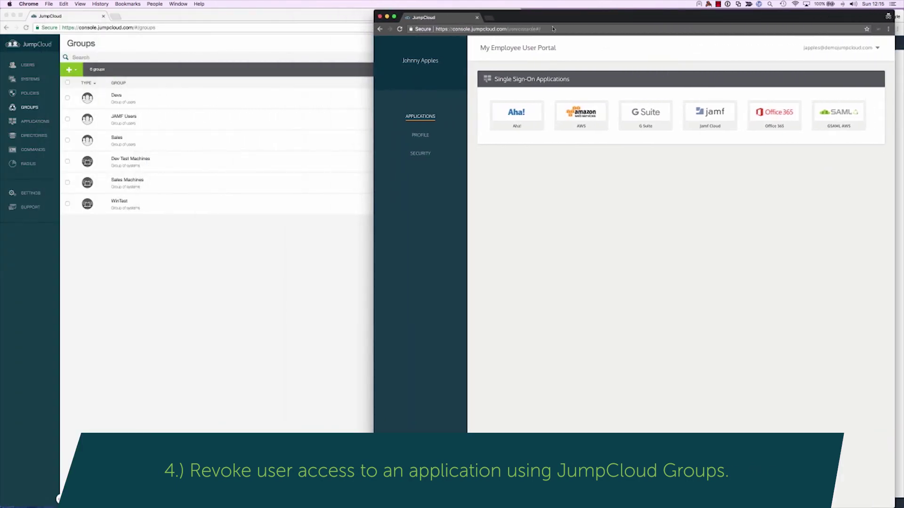
left_click(174, 339)
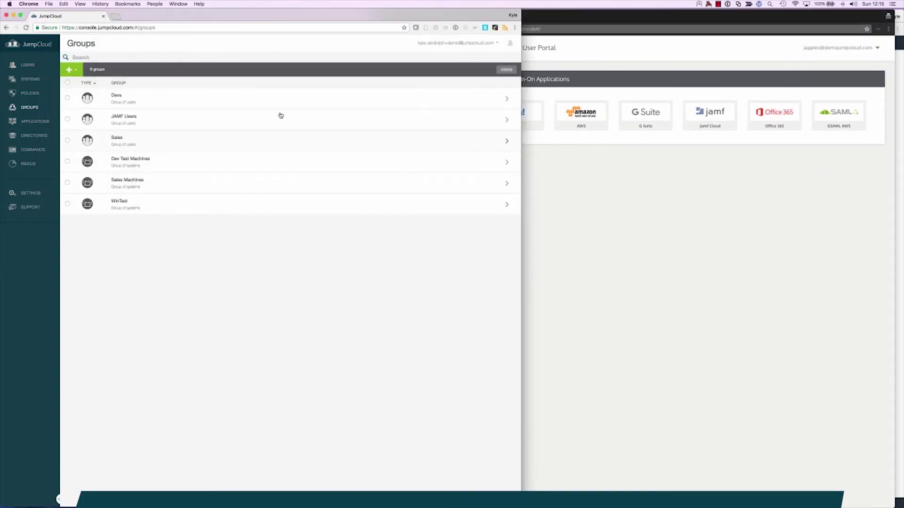
left_click(262, 100)
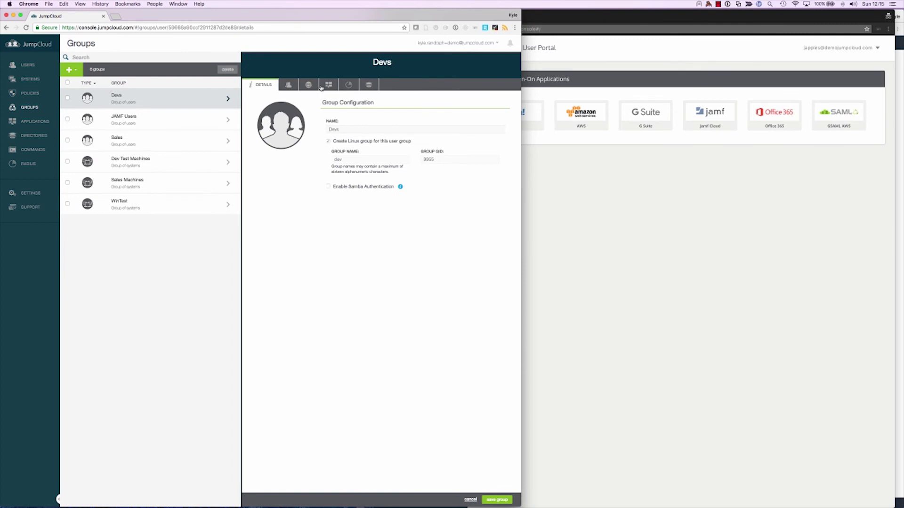
left_click(327, 86)
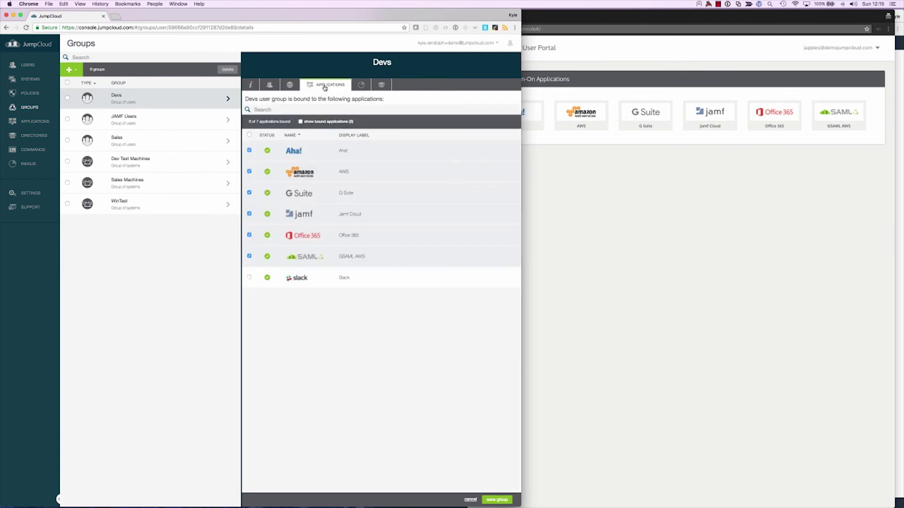
left_click(248, 171)
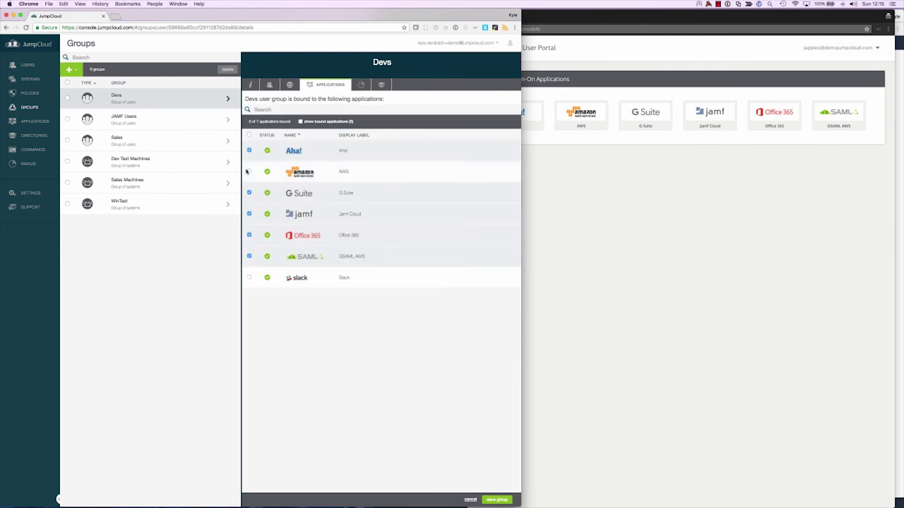
Save the group, confirm unbinding AWS in the Are you sure dialog, and reload the user portal
left_click(497, 501)
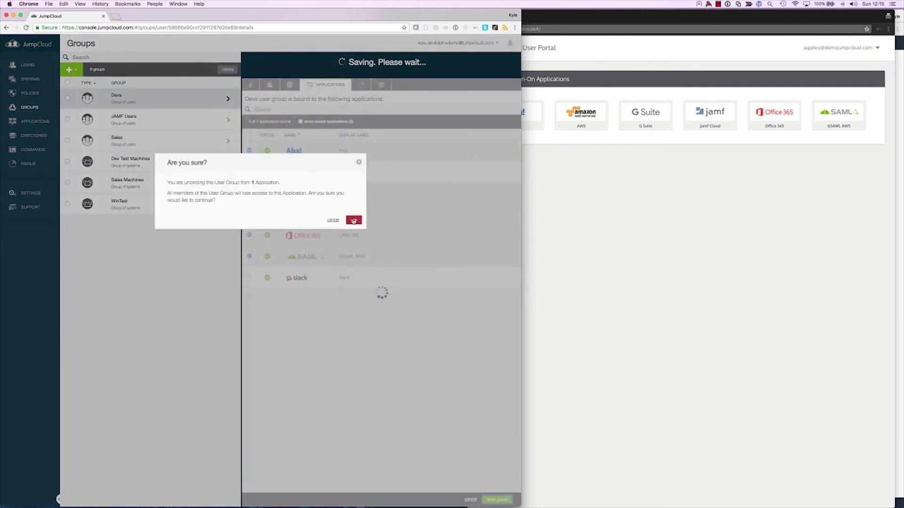
left_click(354, 221)
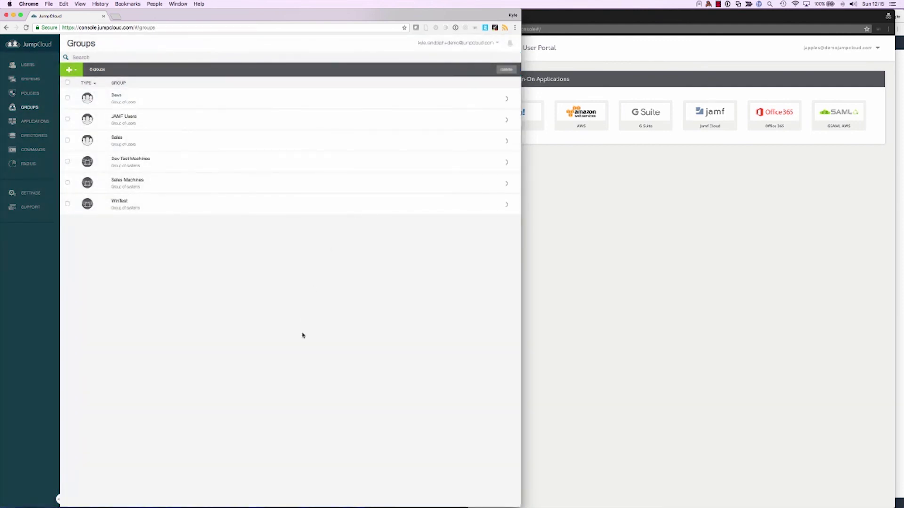
left_click(617, 352)
key("super+r")
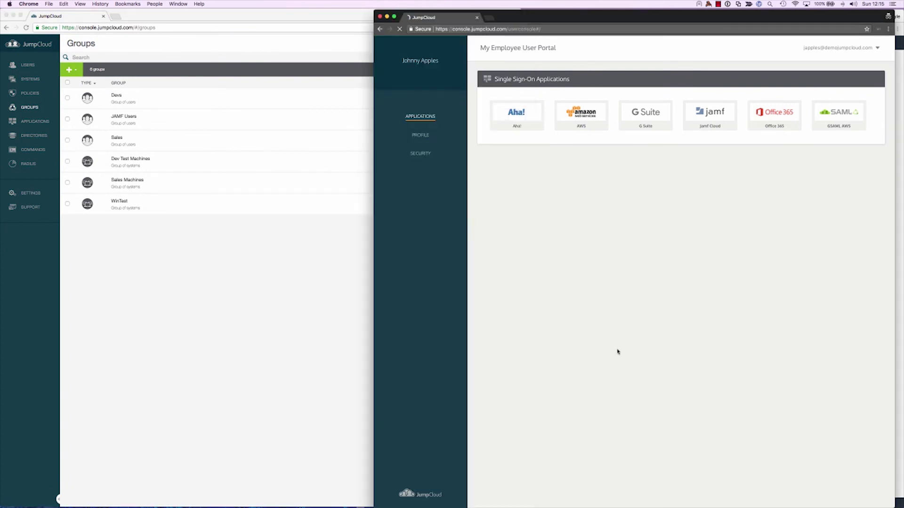